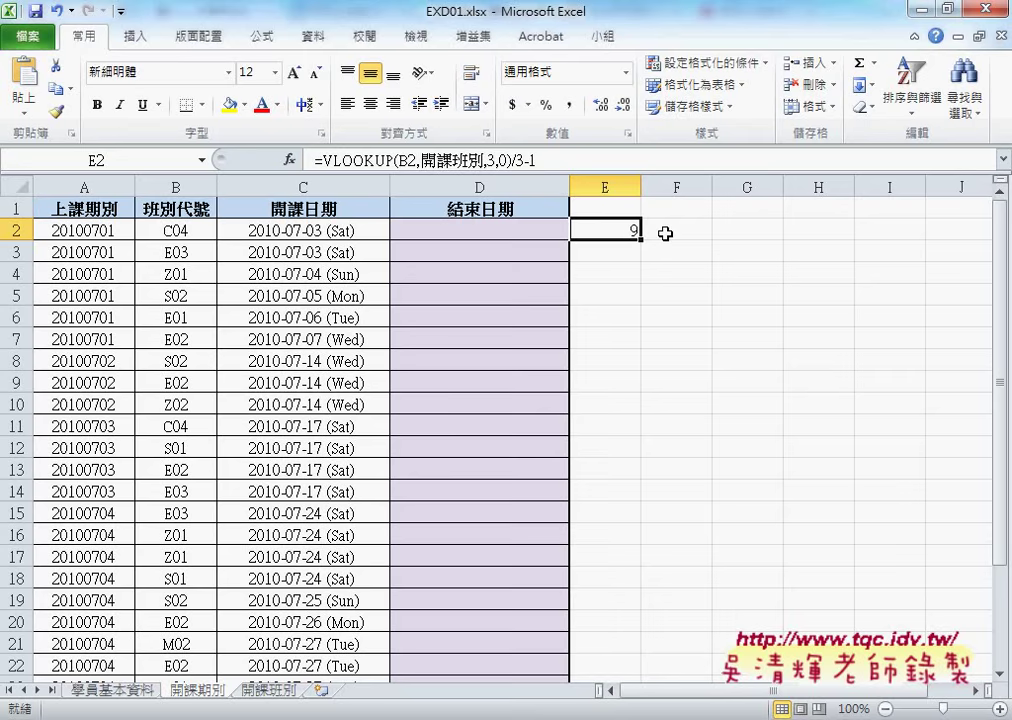
Bracket E2's formula and multiply it by 7, giving =(VLOOKUP(B2,開課班別,3,0)/3-1)*7 = 63
click(318, 160)
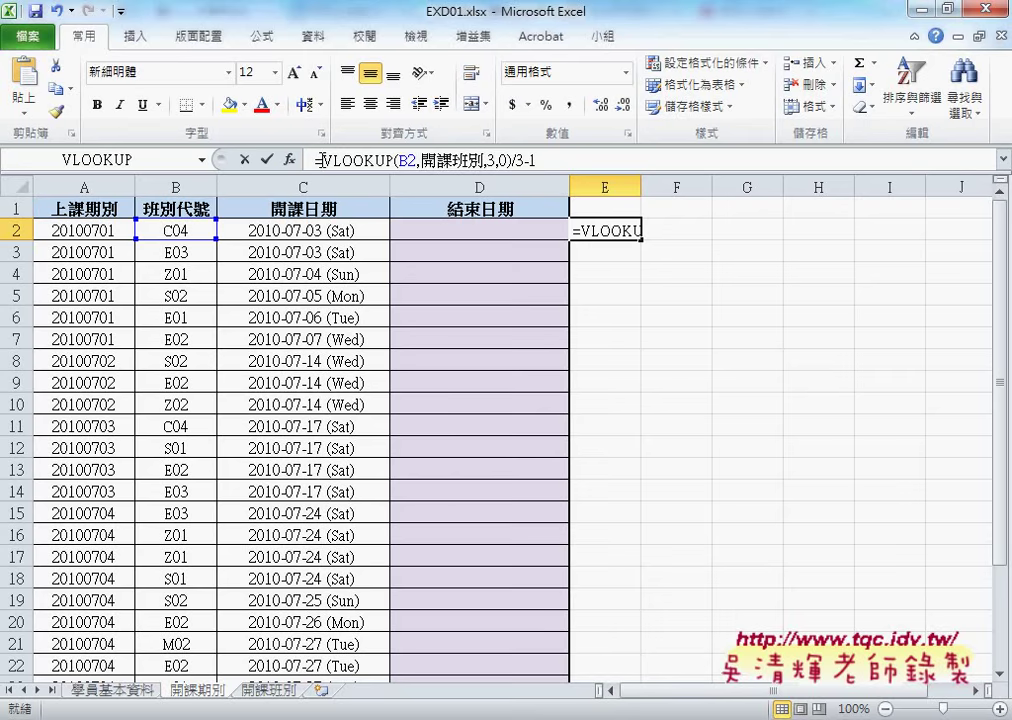
text(()
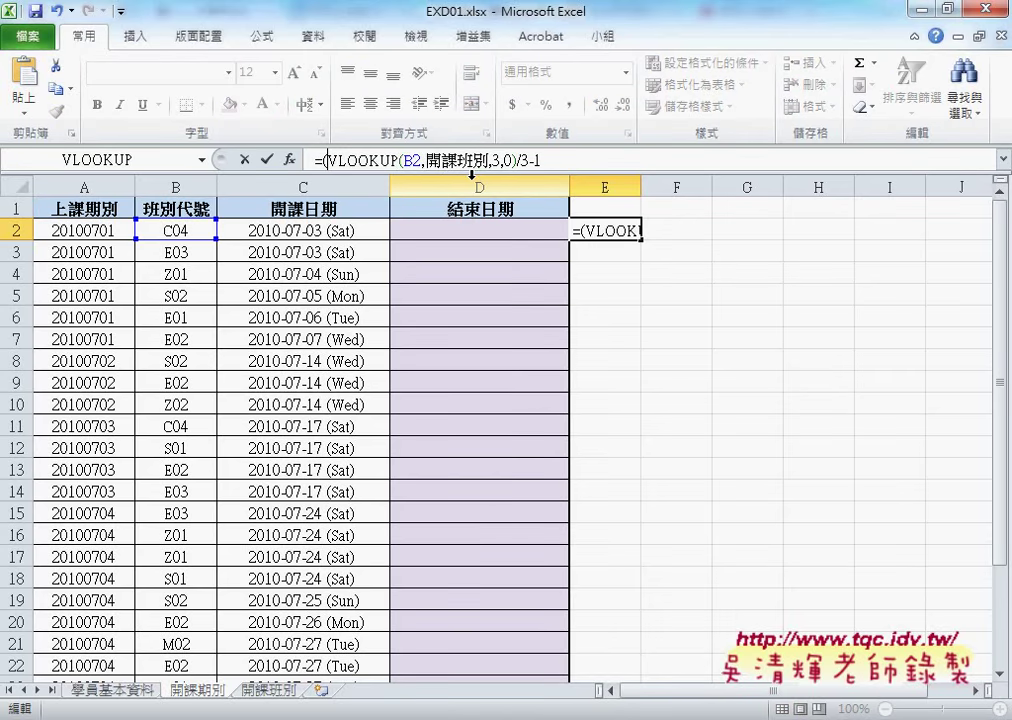
click(595, 161)
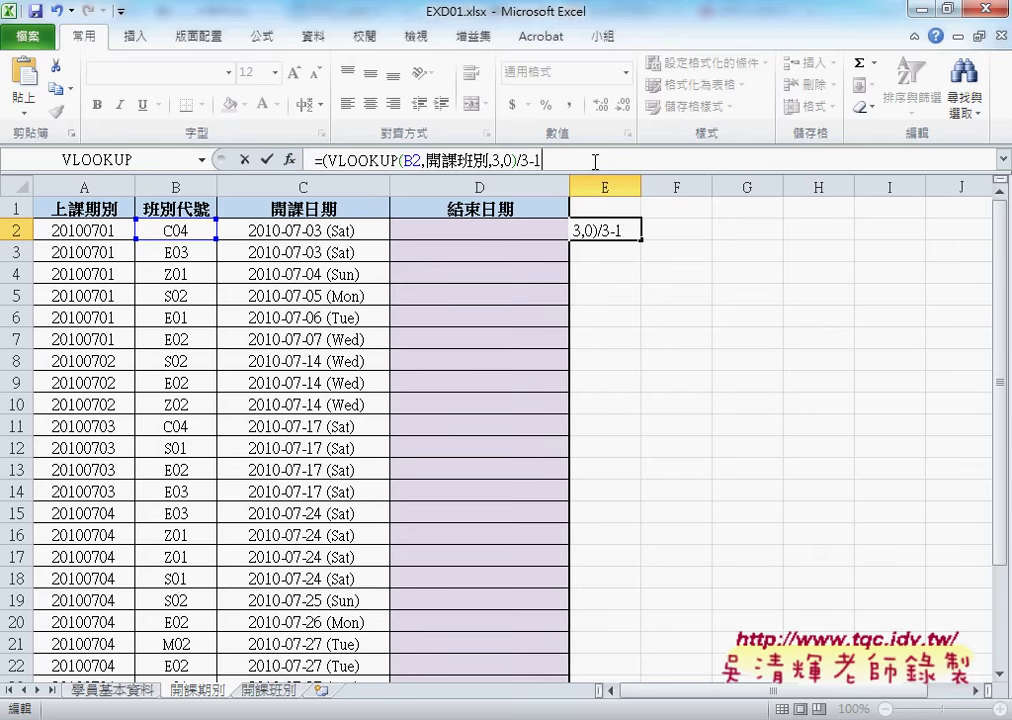
text())
text(*)
text(7)
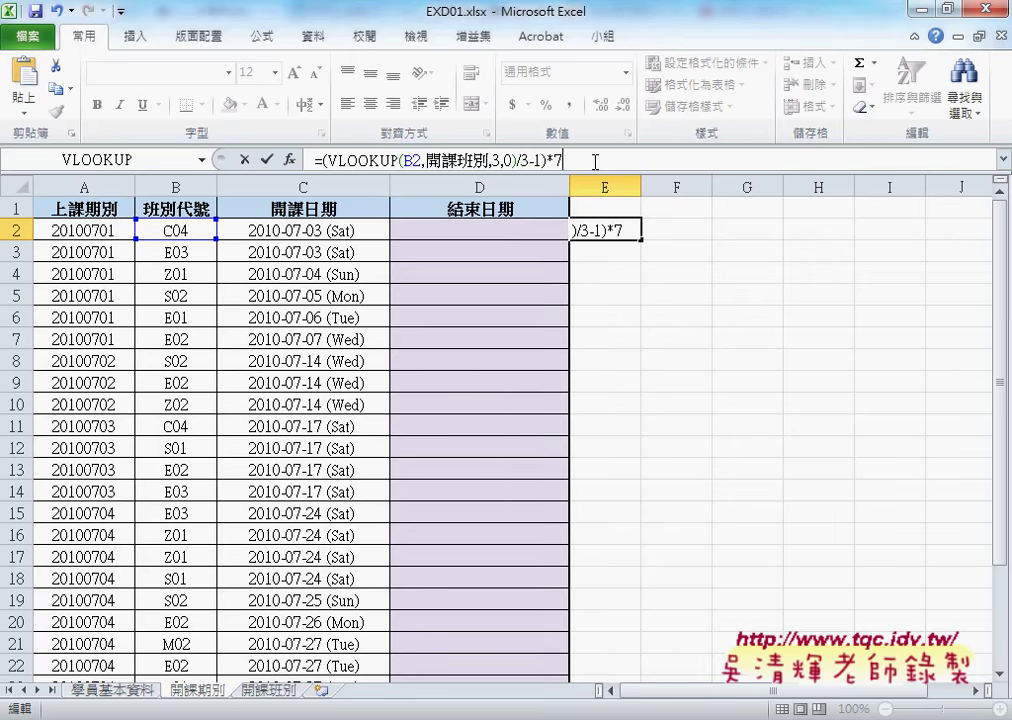
click(266, 159)
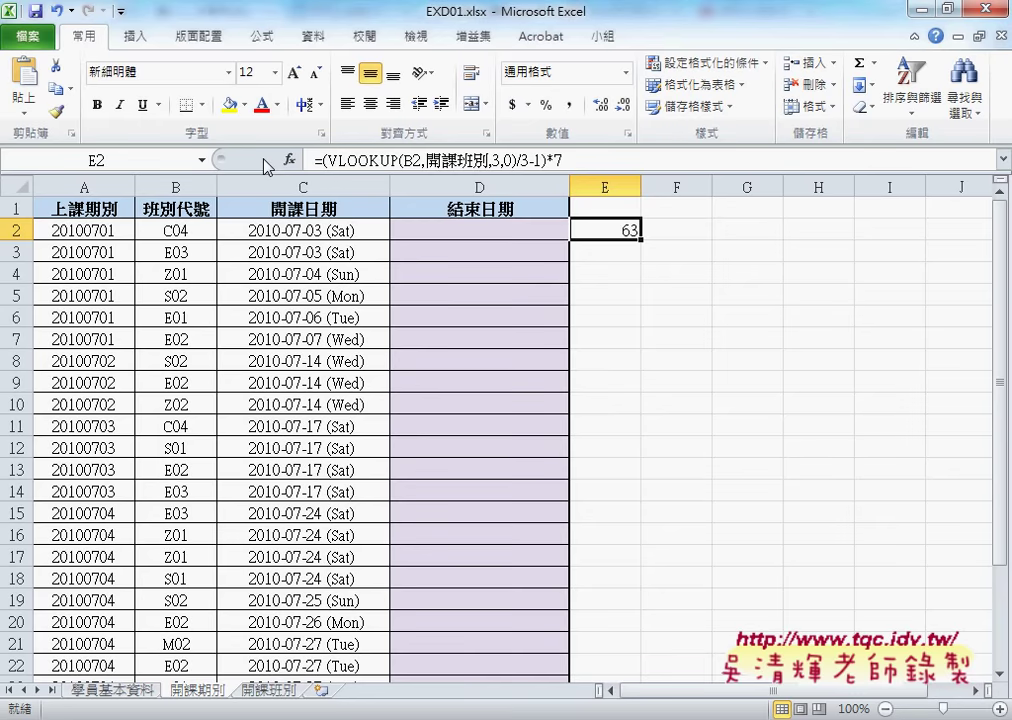
Fill E2's formula down to the last course row, then check C2, E2 and D2
mouse_move(640, 237)
mouse_down()
mouse_move(634, 658)
mouse_move(632, 646)
mouse_up()
scroll(583, 526, up, 3)
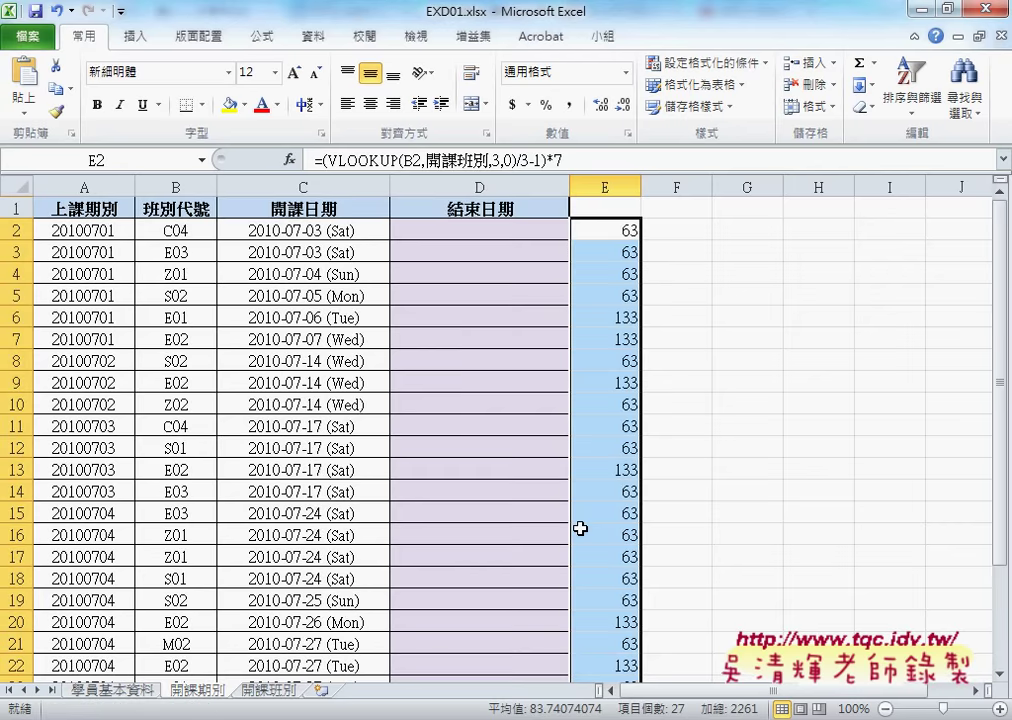
click(624, 229)
click(316, 233)
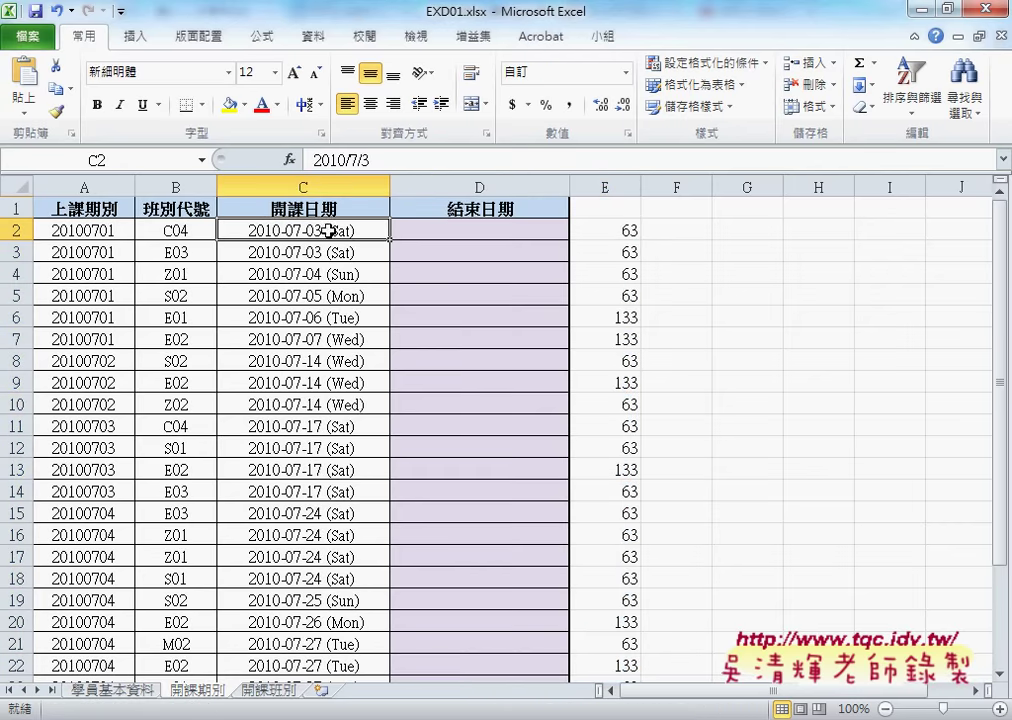
click(459, 228)
click(305, 230)
click(622, 232)
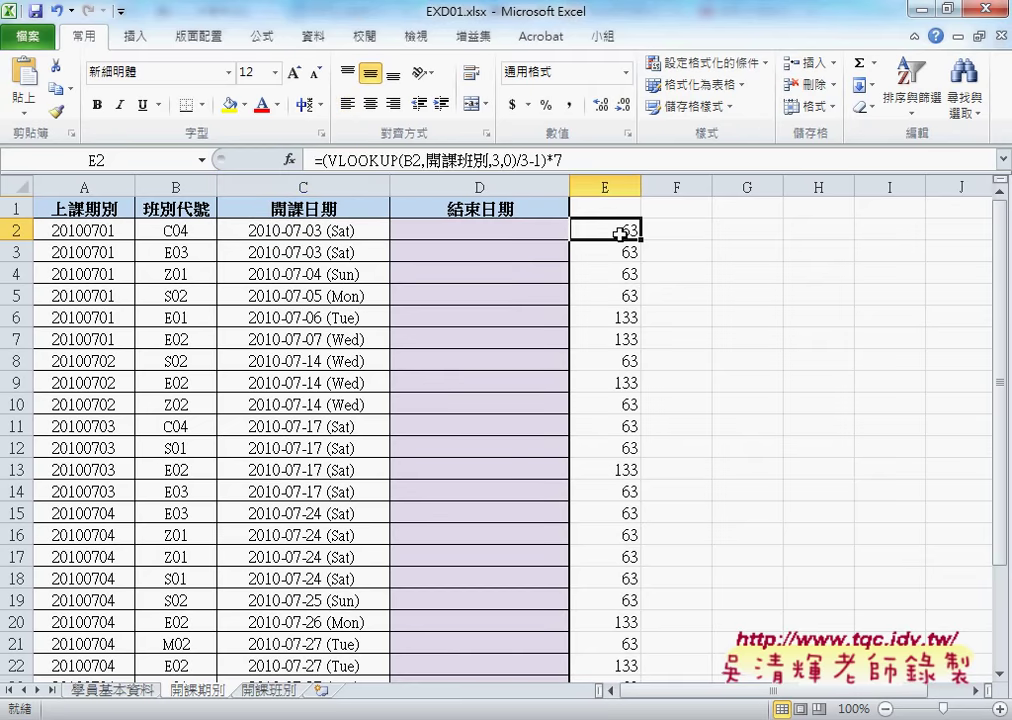
click(493, 233)
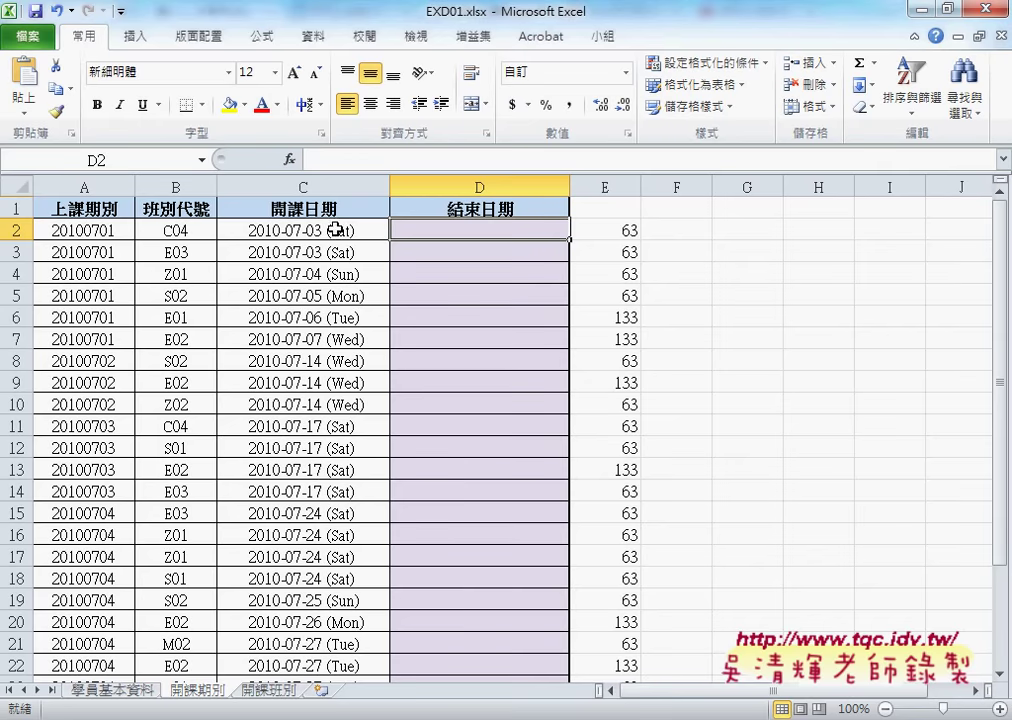
Enter =C2+E2 in D2 so the end date shows 2010-09-04 (Sat)
click(362, 161)
text(=)
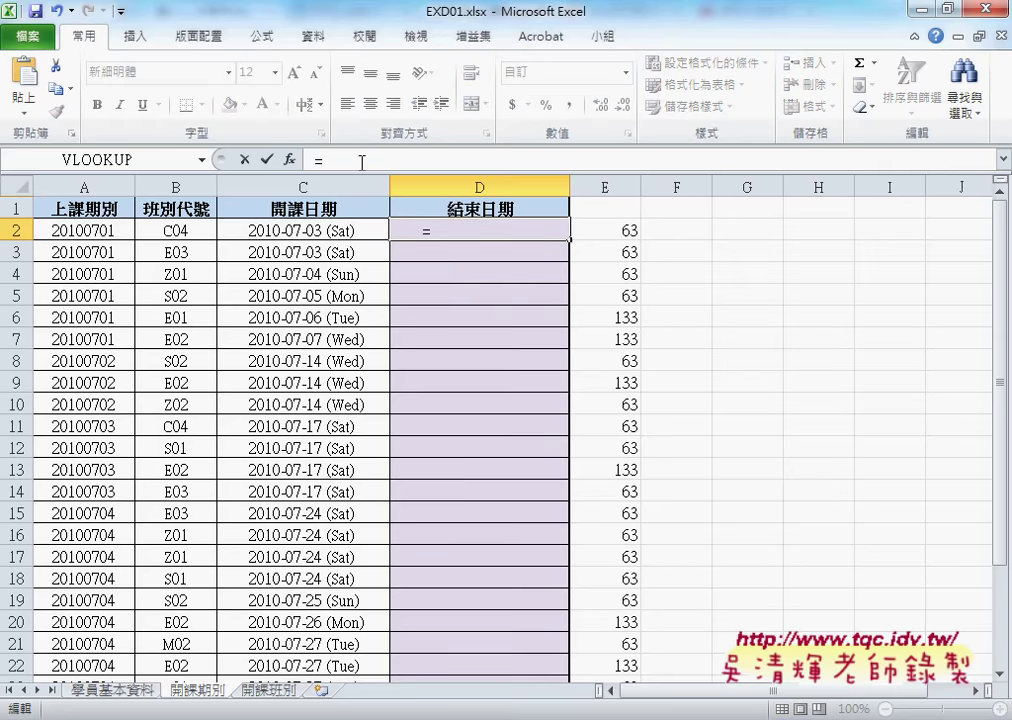
click(338, 229)
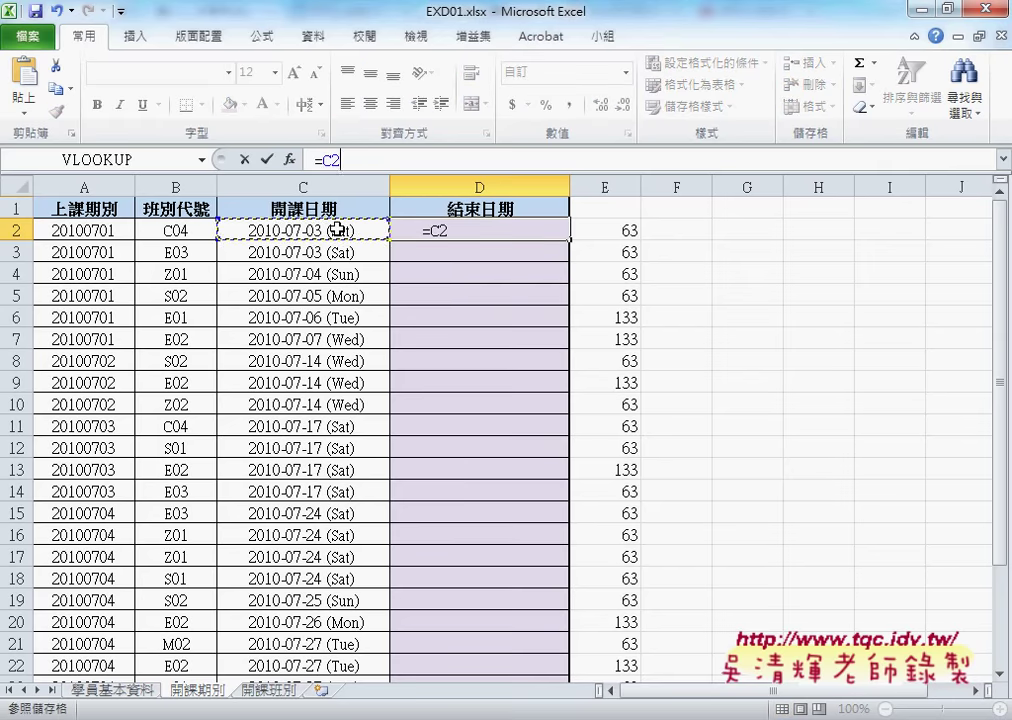
text(+)
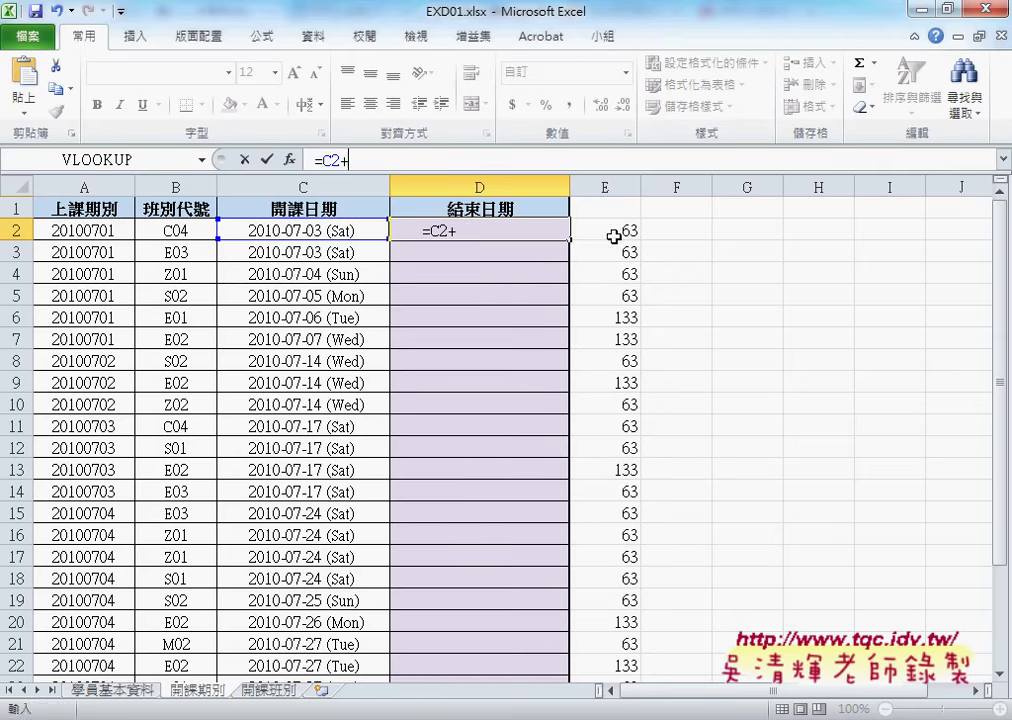
click(618, 232)
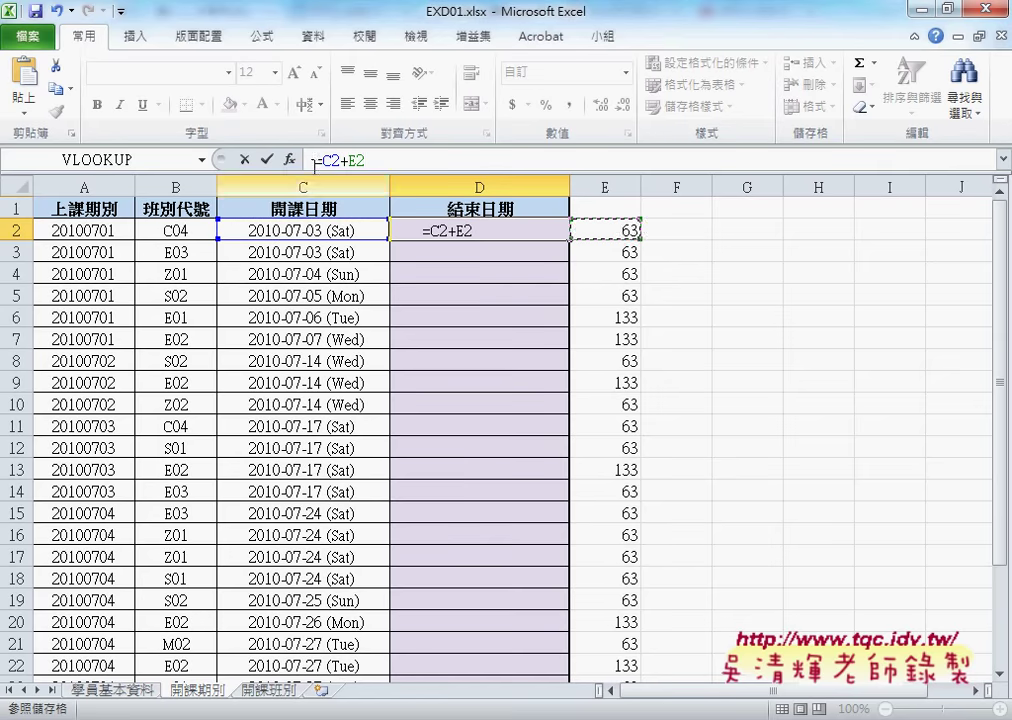
click(266, 159)
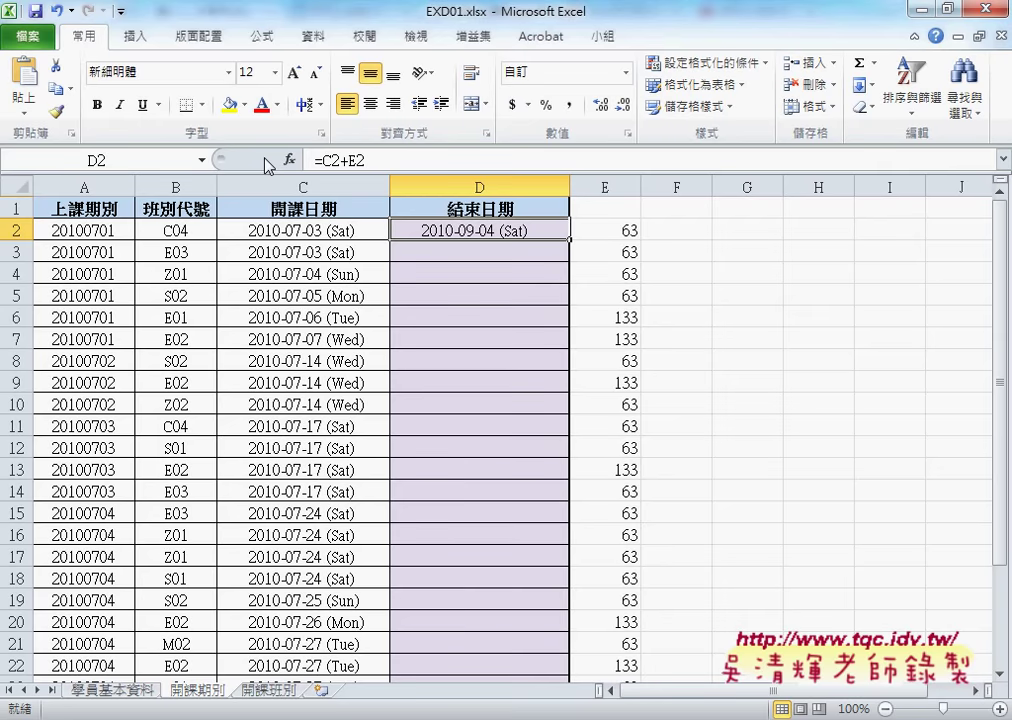
Review E2, C2 and D2 to verify the end-date calculation
click(602, 231)
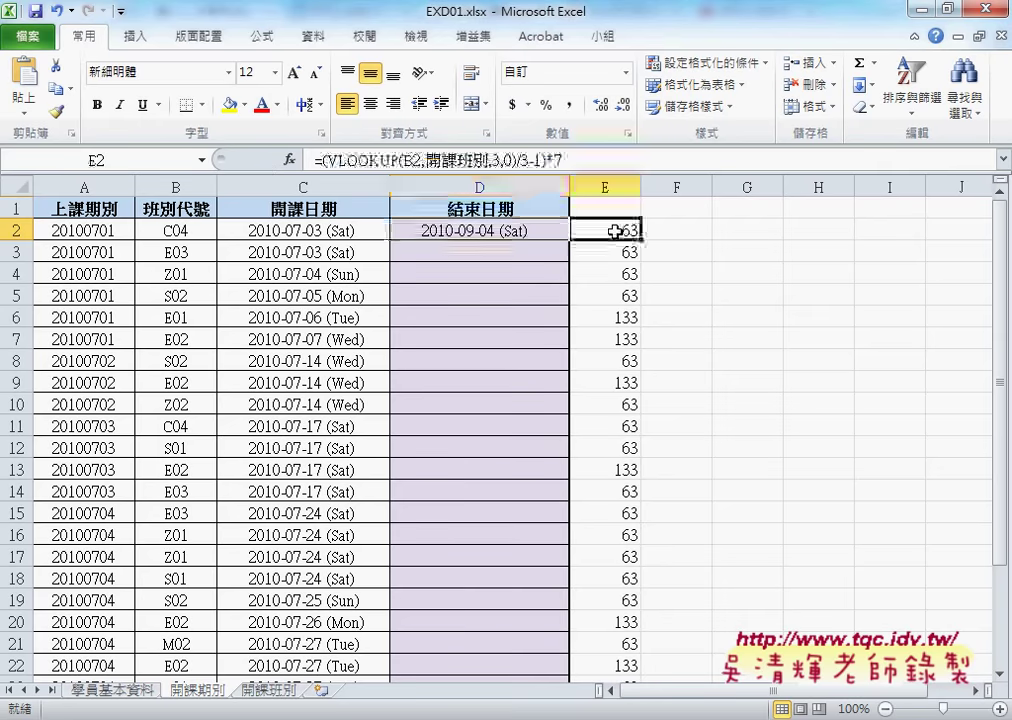
click(323, 230)
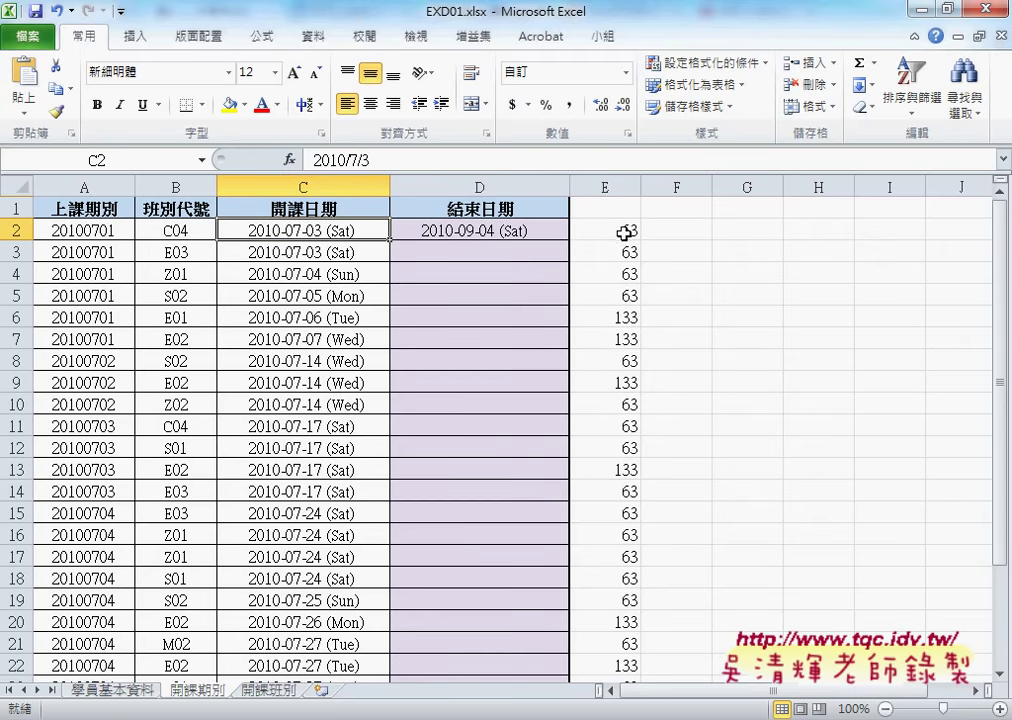
click(513, 231)
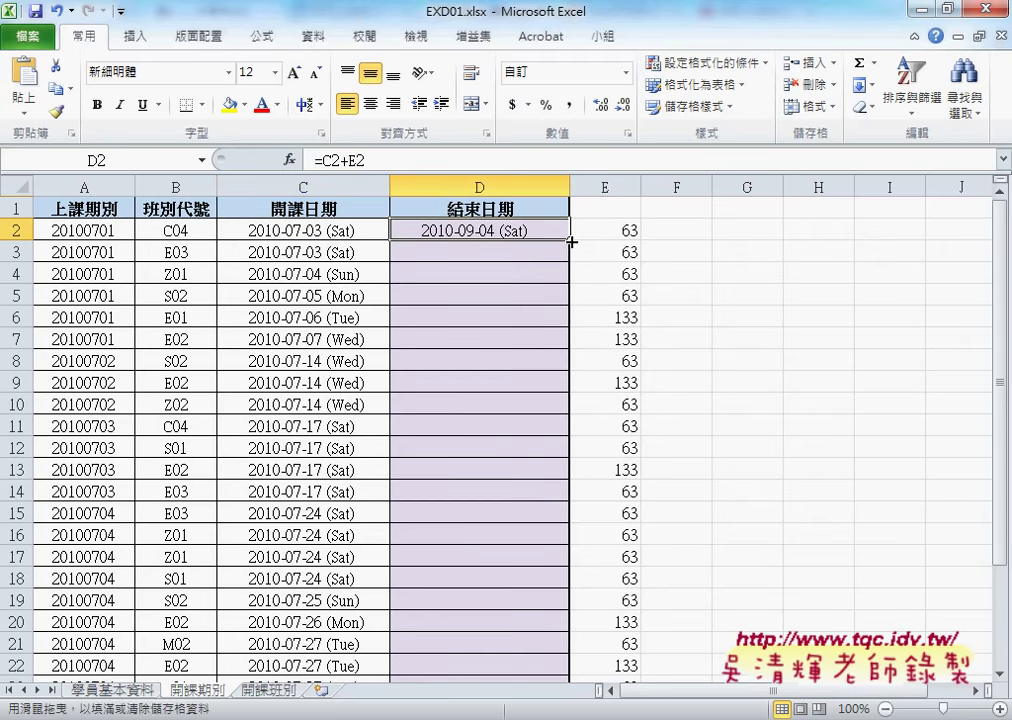
Copy D2's =C2+E2 formula down column D, giving end dates like 2010-11-16 (Tue) in D6
double_click(570, 240)
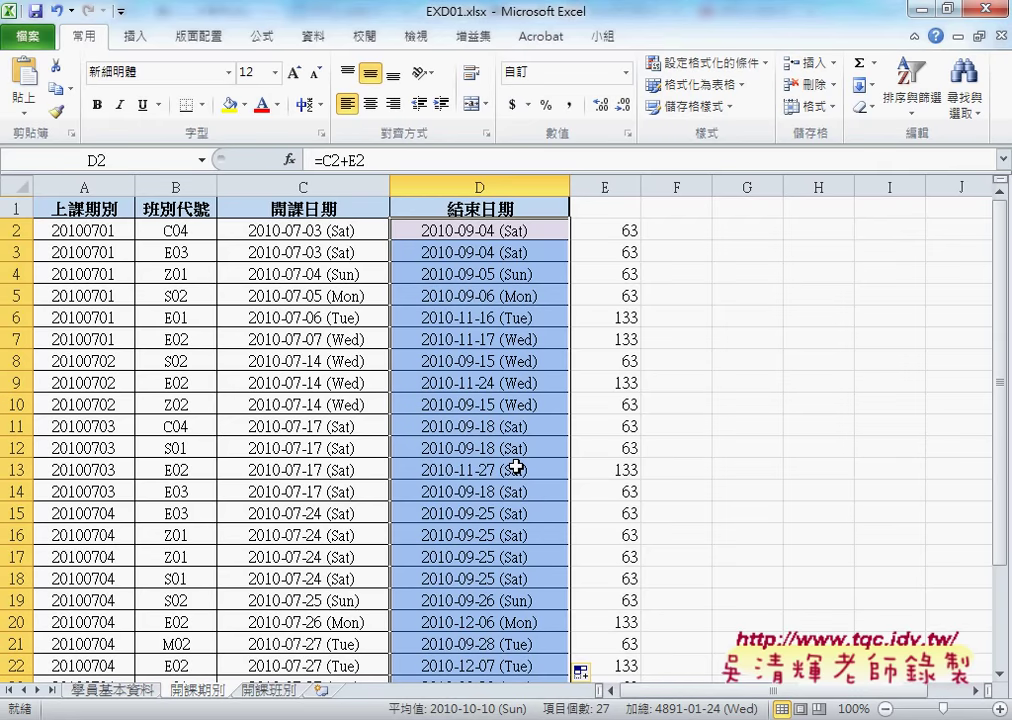
Undo both end-date entries in column D, review the 開課班別 table, then return to E2
key(ctrl+z)
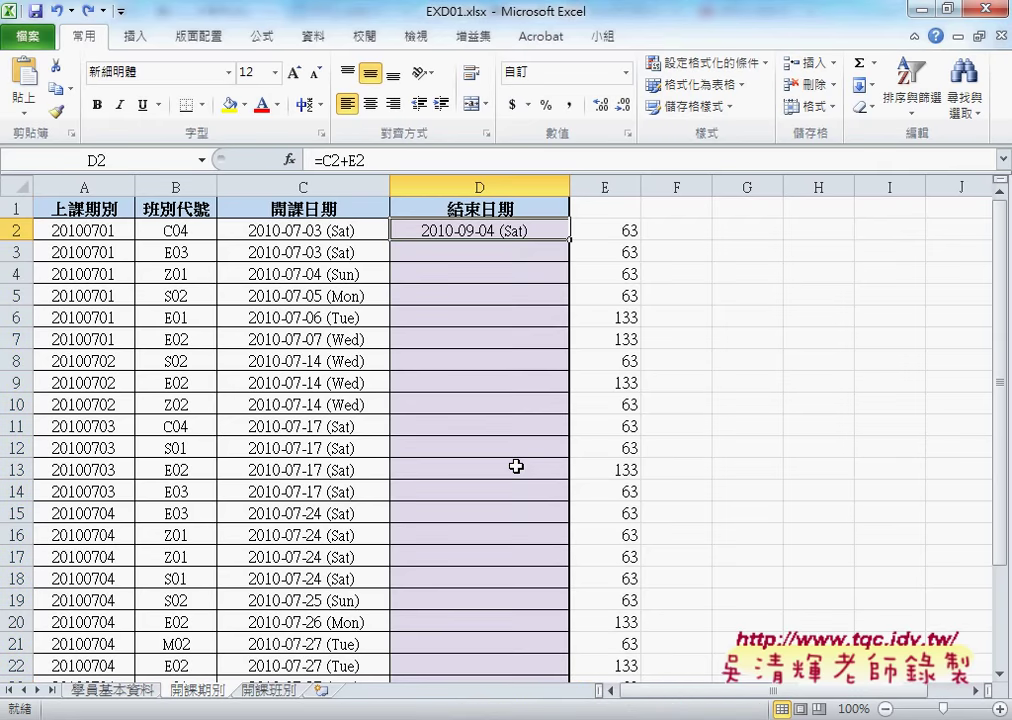
key(ctrl+z)
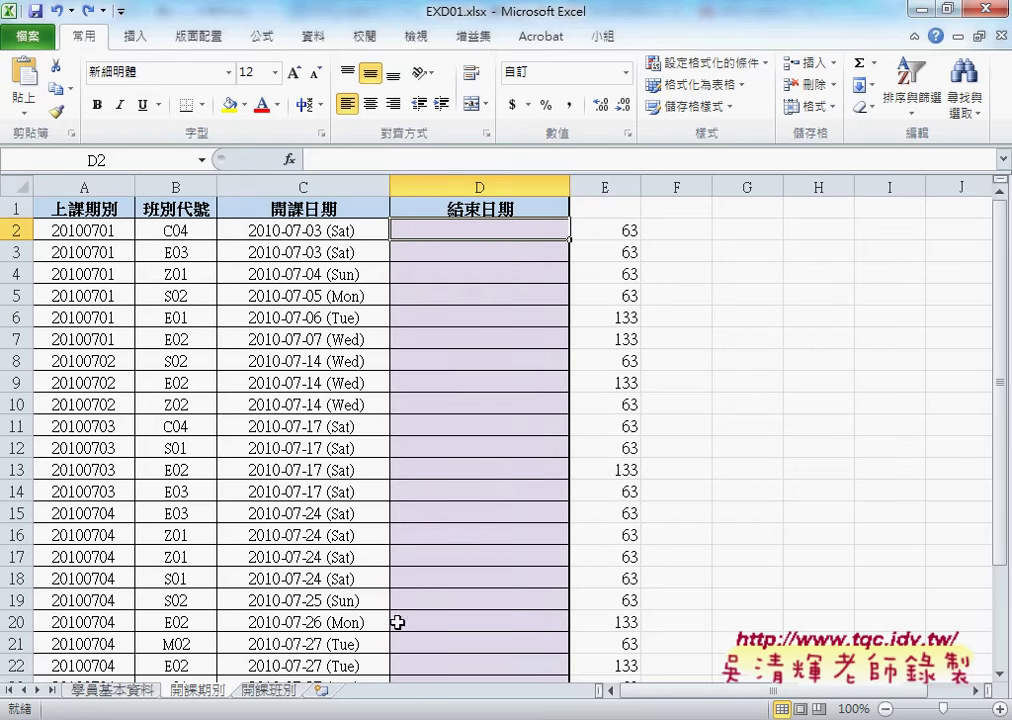
click(287, 690)
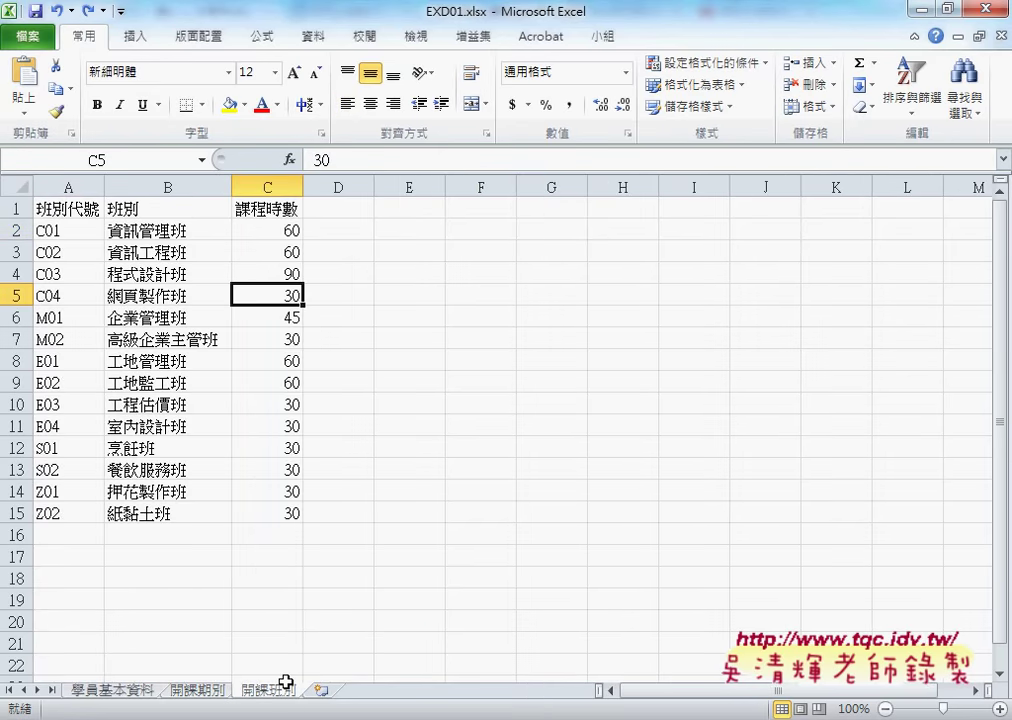
mouse_move(75, 230)
mouse_down()
mouse_move(183, 448)
mouse_move(265, 514)
mouse_up()
text(開課班別)
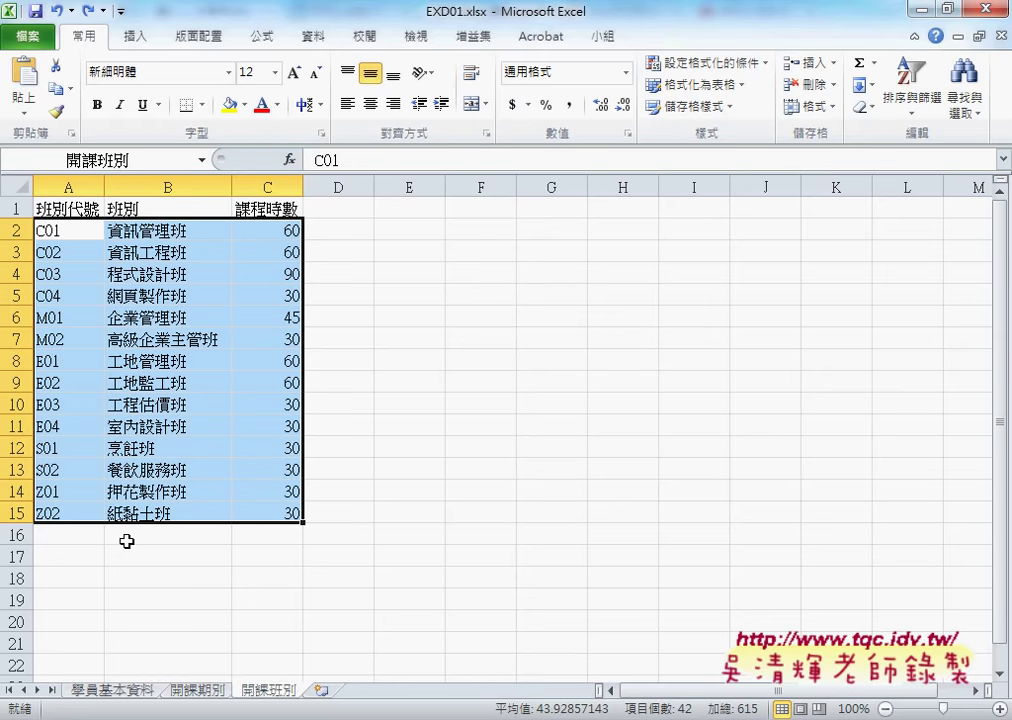
click(199, 690)
click(625, 231)
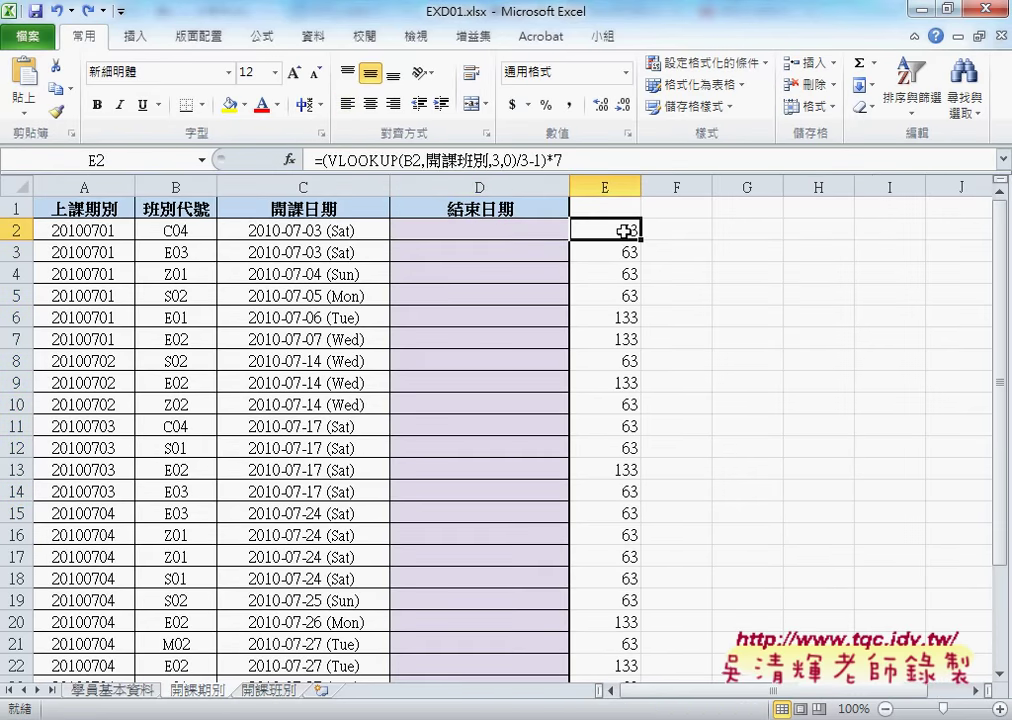
Clear the day-count values from column E, starting at E2
key(ctrl+shift+Down)
key(Delete)
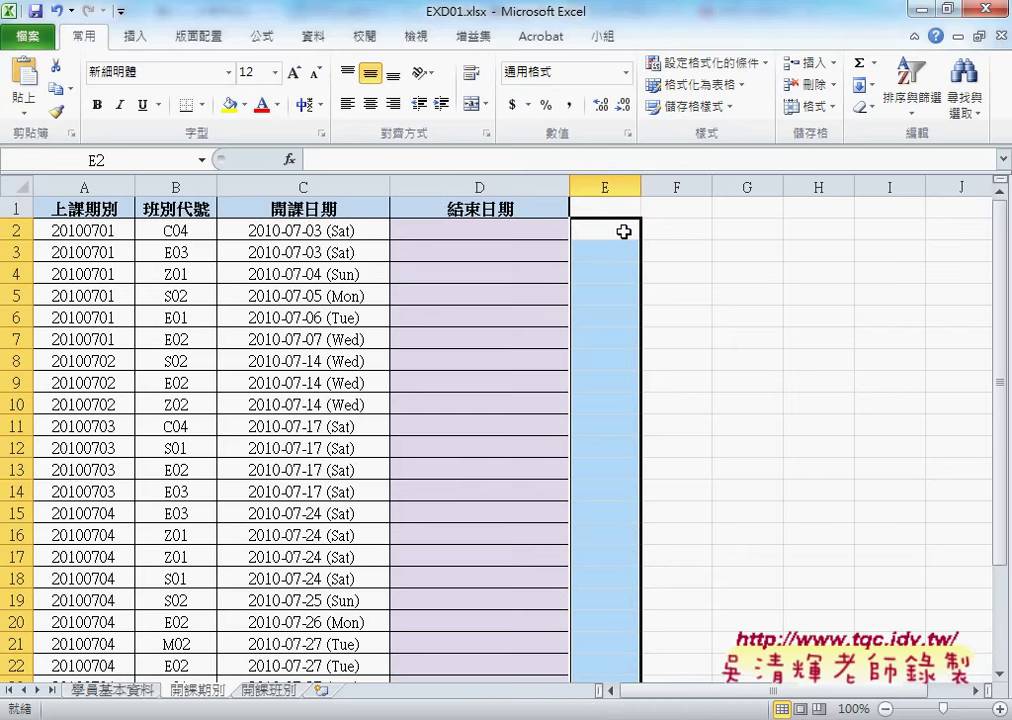
click(624, 231)
Insert the VLOOKUP function into E2 from the Lookup & Reference category
click(289, 160)
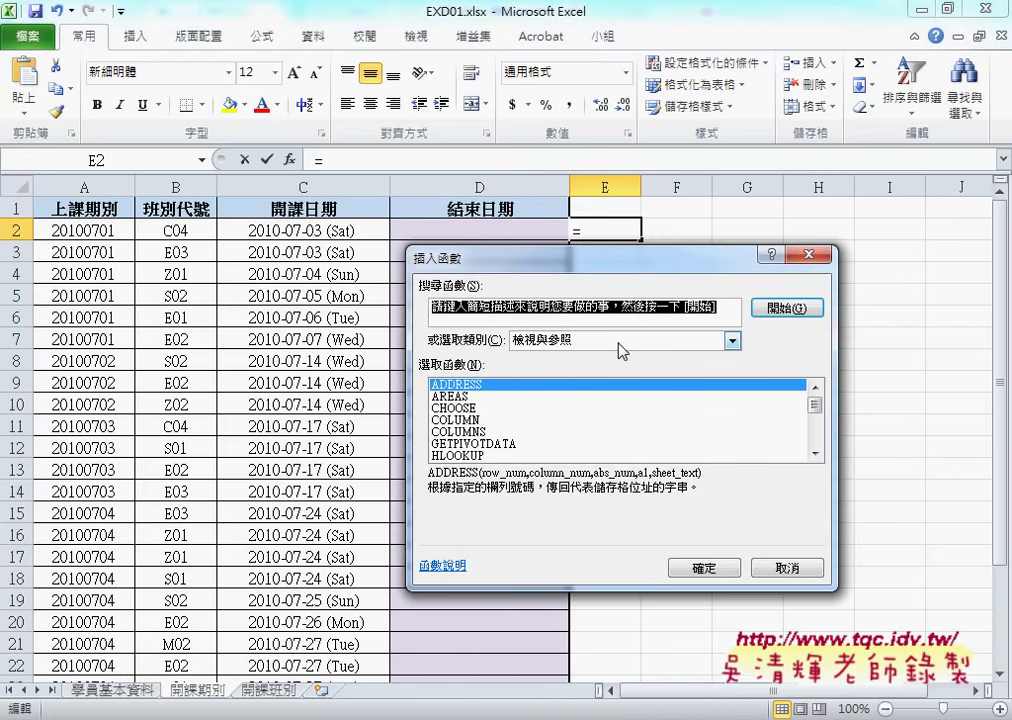
click(612, 341)
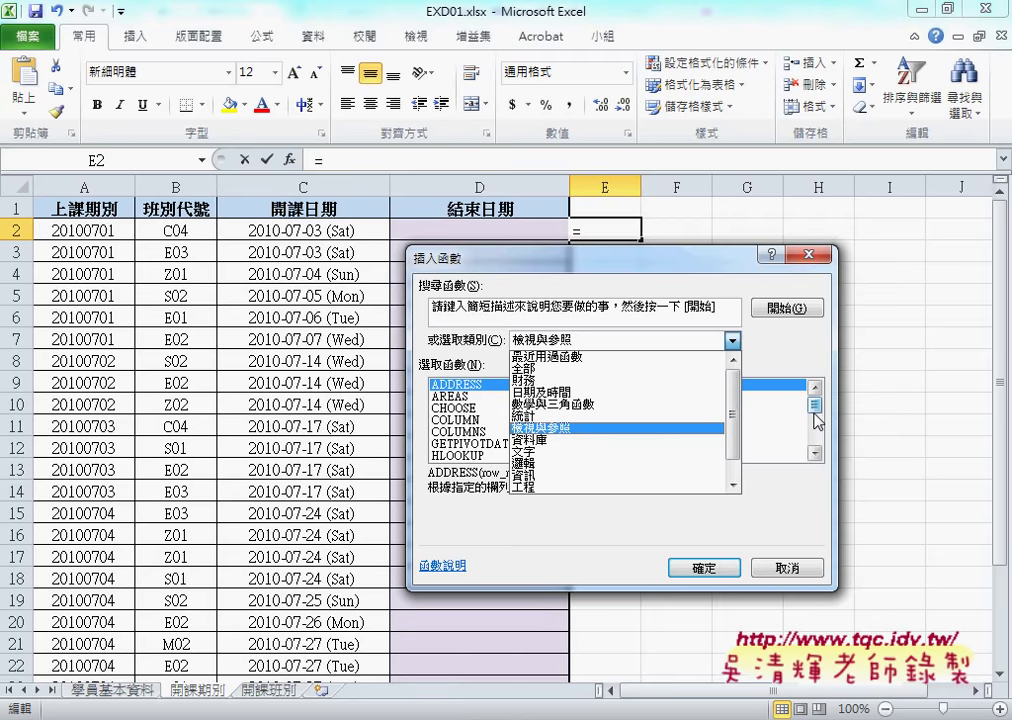
scroll(735, 465, down, 4)
click(530, 428)
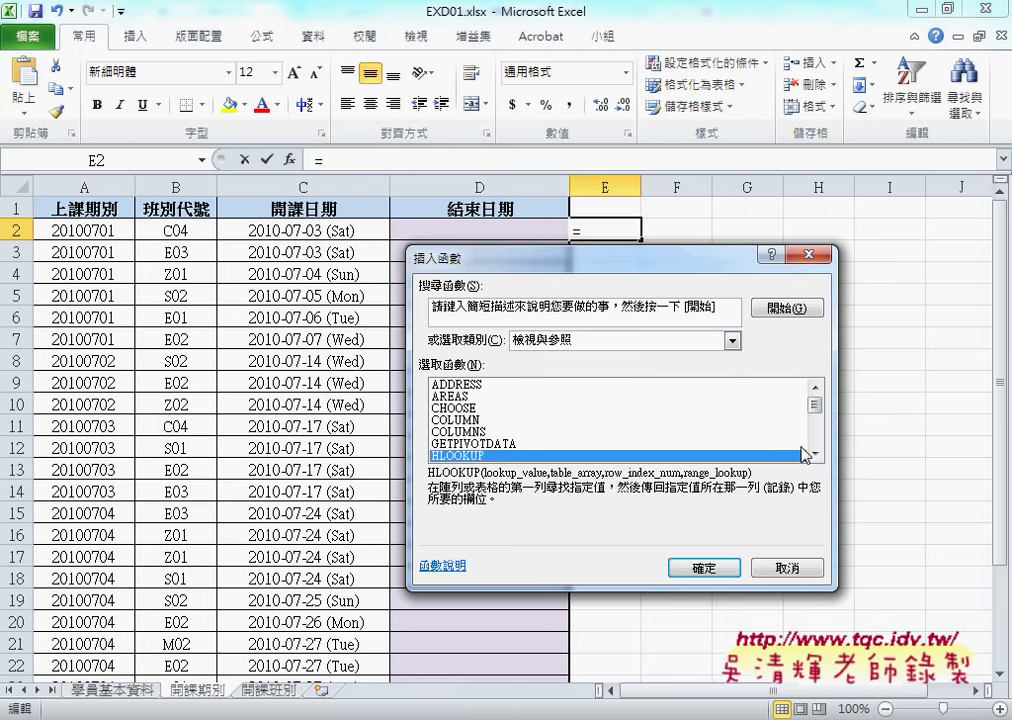
scroll(820, 411, down, 4)
click(760, 455)
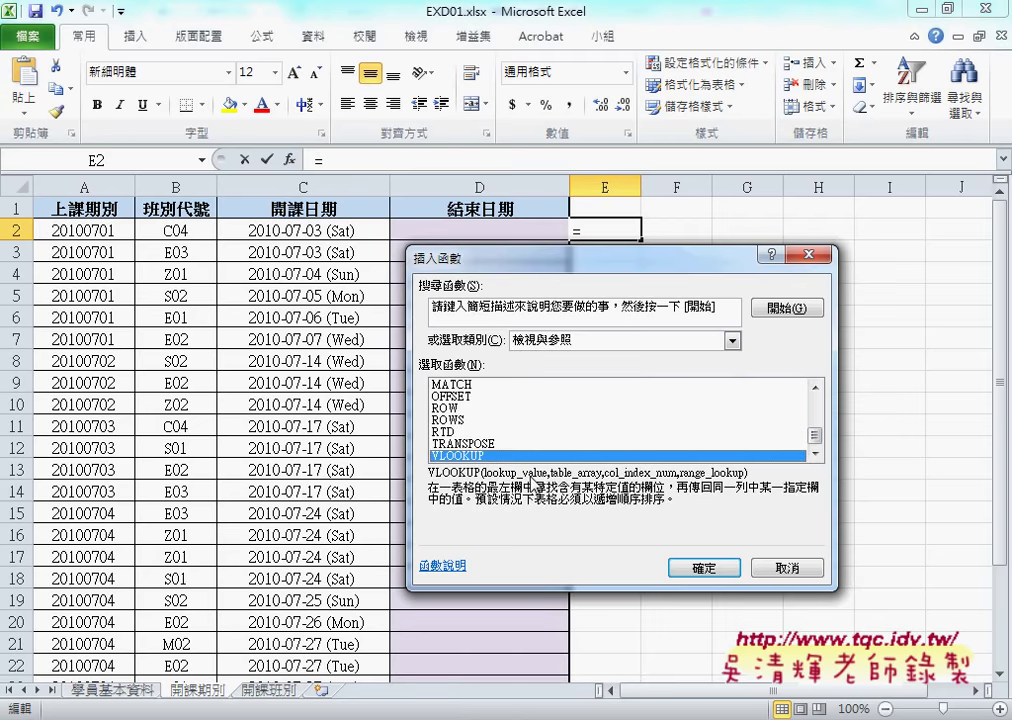
click(705, 568)
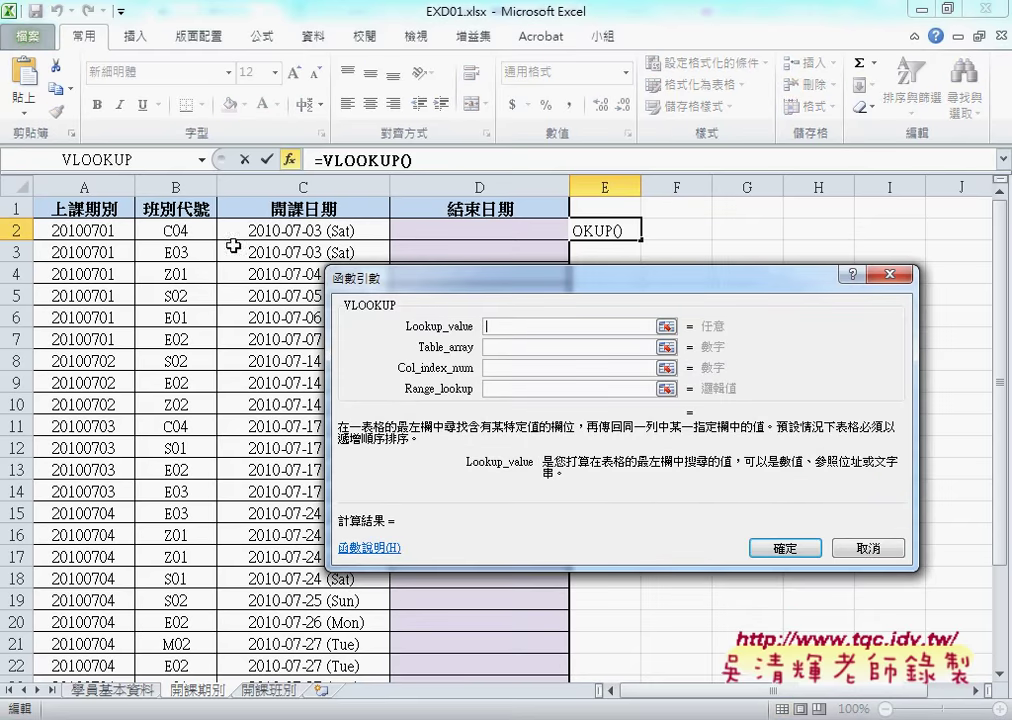
Set VLOOKUP arguments to B2, 開課班別, column 3 and 0, returning 30 hours
click(188, 232)
click(508, 347)
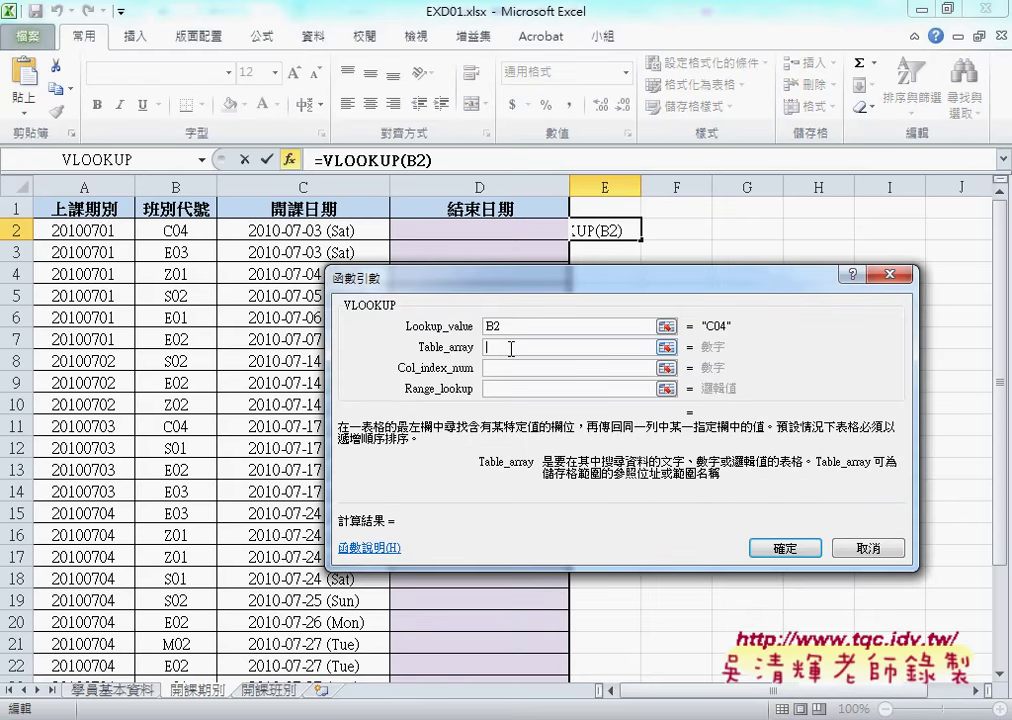
key(F3)
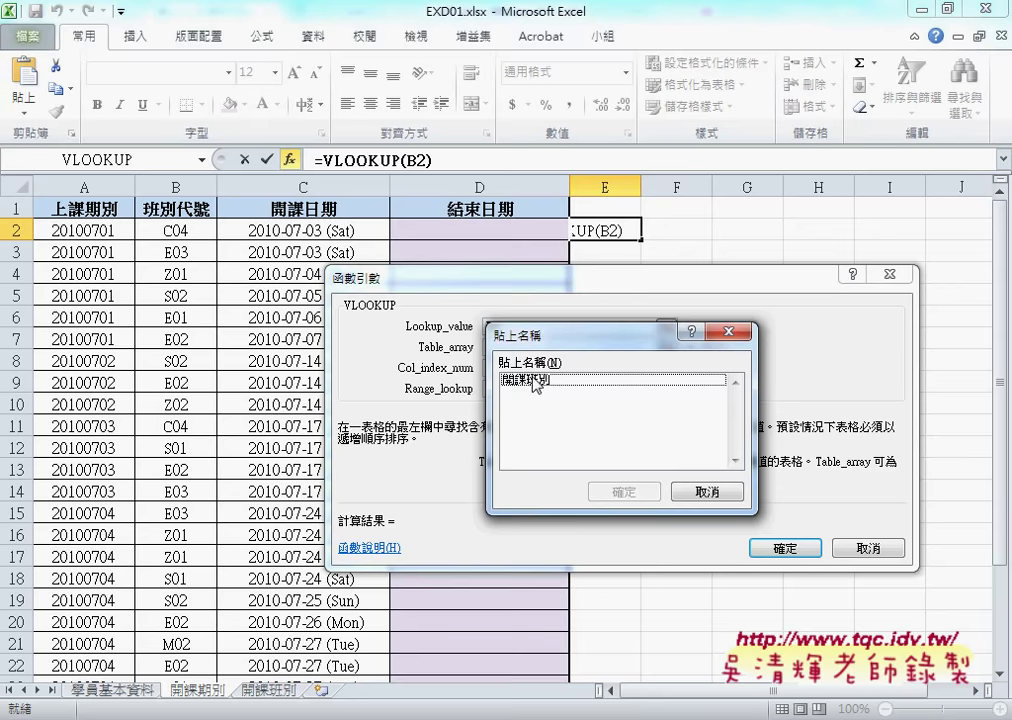
click(624, 492)
click(516, 366)
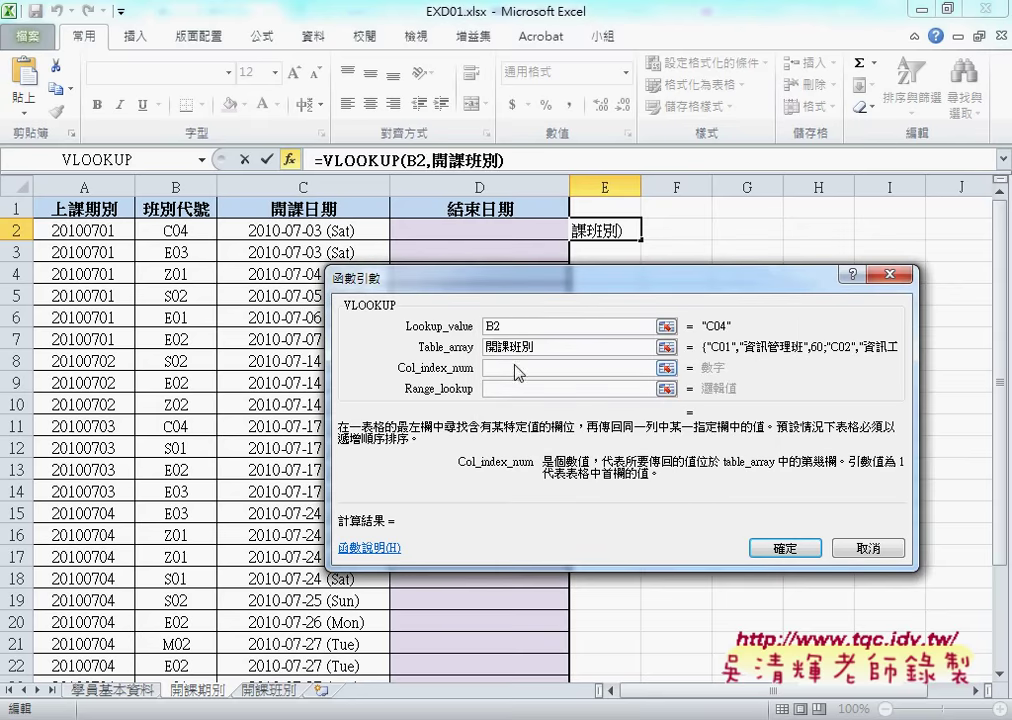
text(3)
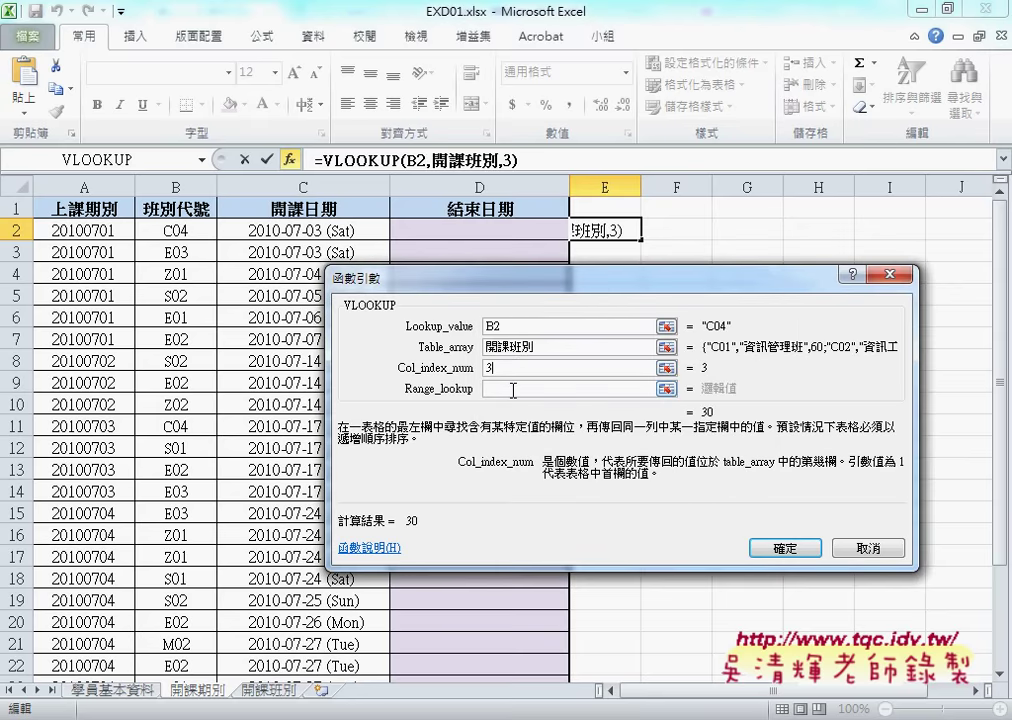
click(513, 389)
text(0)
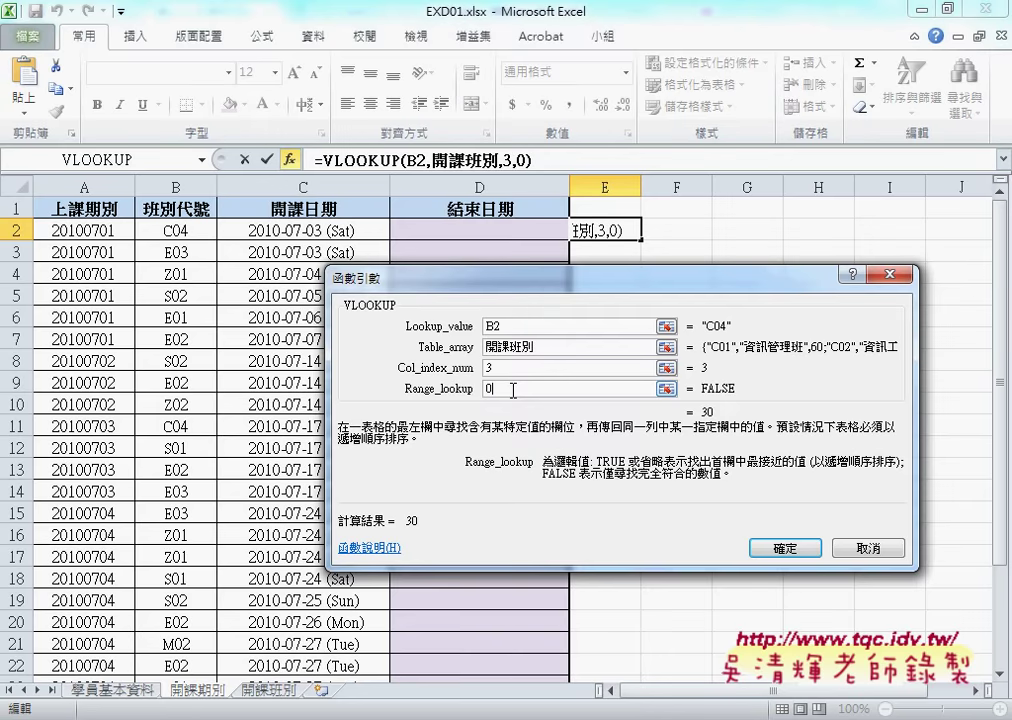
click(775, 548)
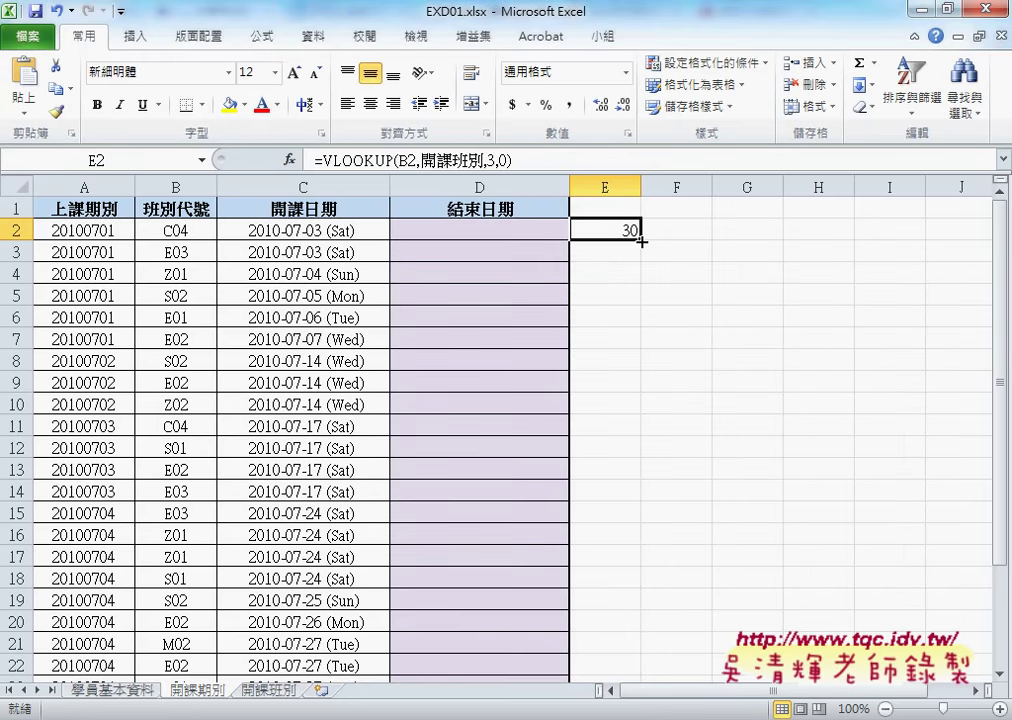
Append /3-1 to E2's VLOOKUP formula
click(544, 161)
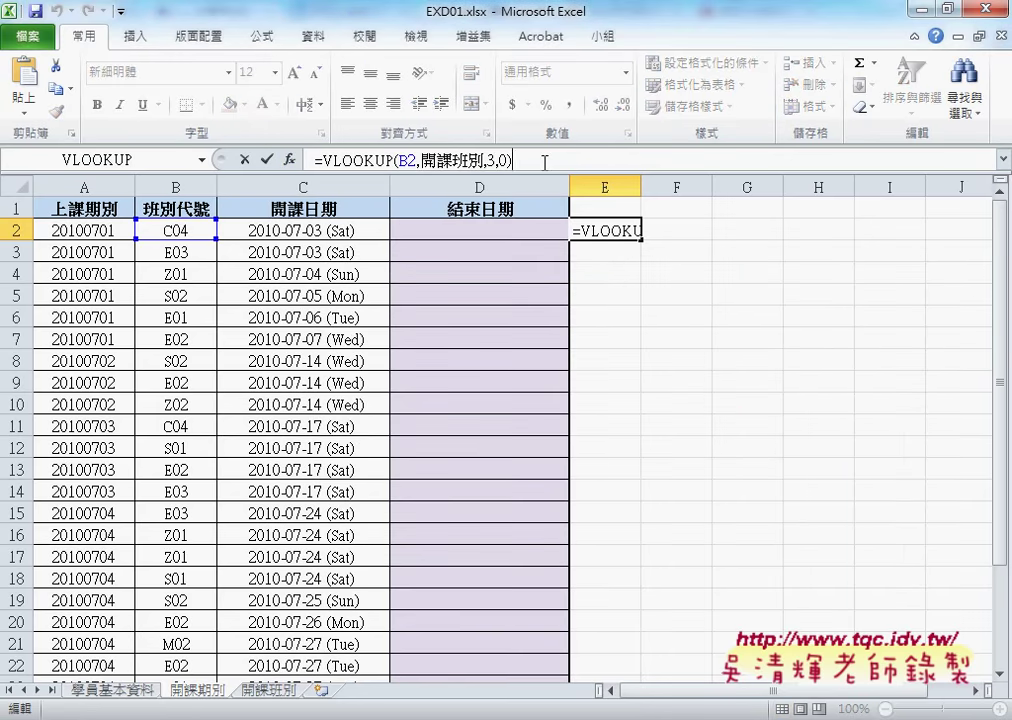
text(/3)
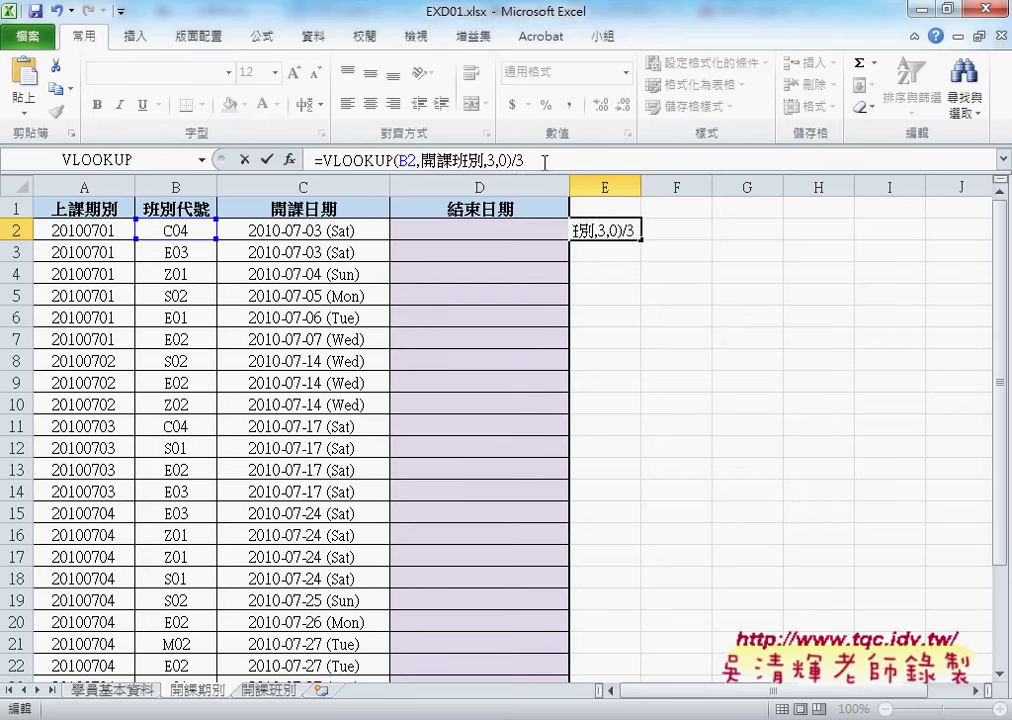
text(-1)
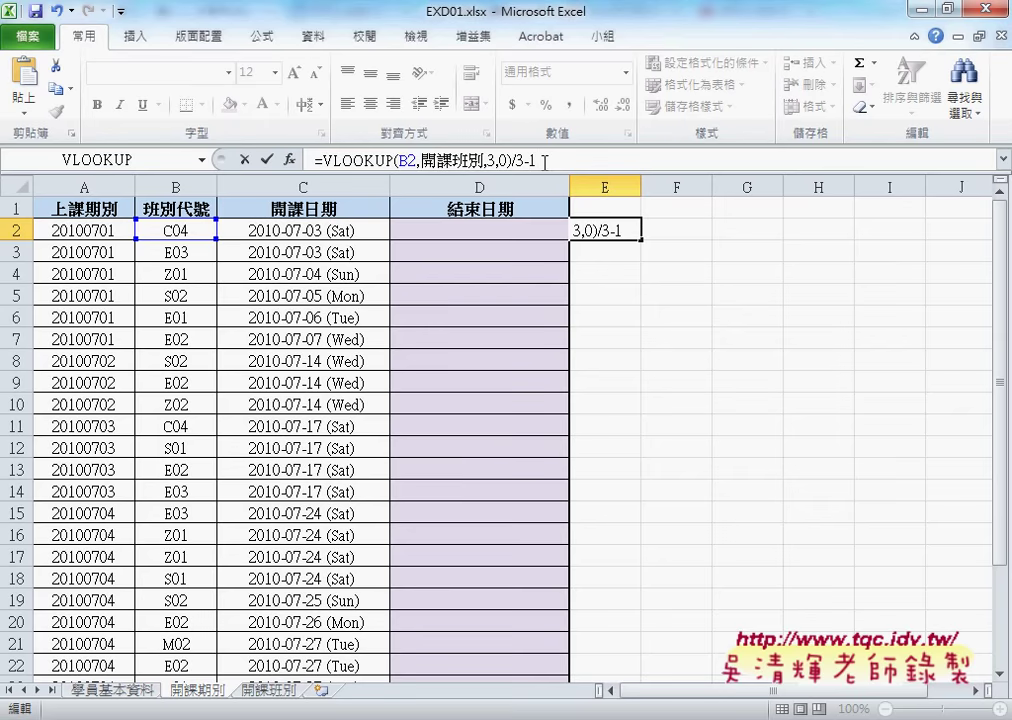
key(Return)
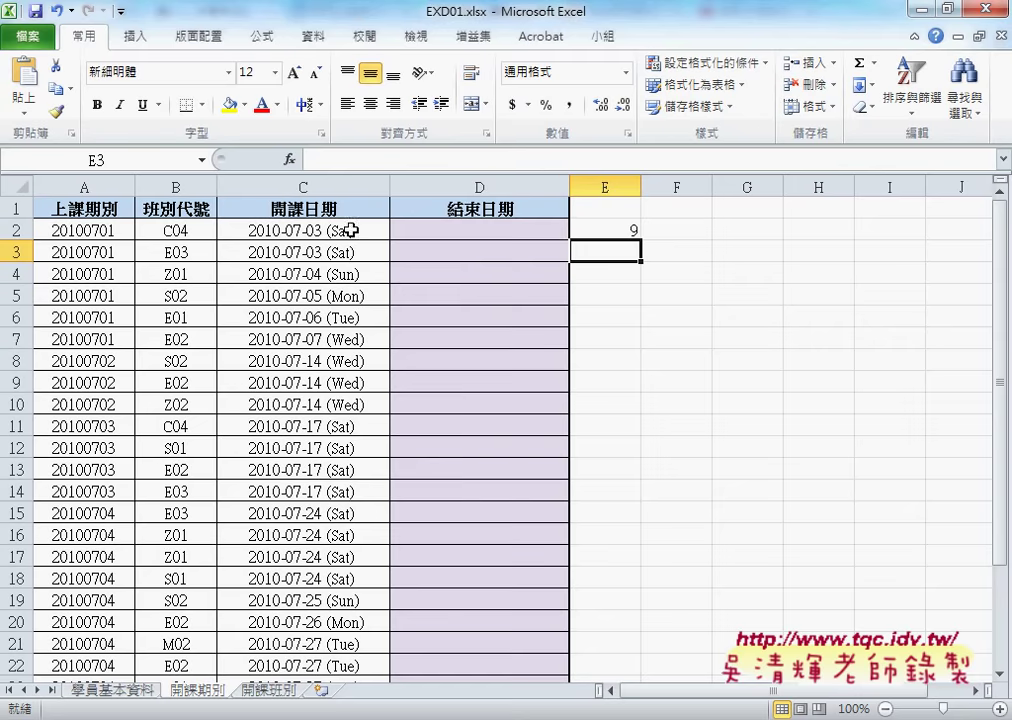
click(597, 228)
Wrap E2's formula in parentheses and multiply by 7, so E2 shows 63
click(553, 162)
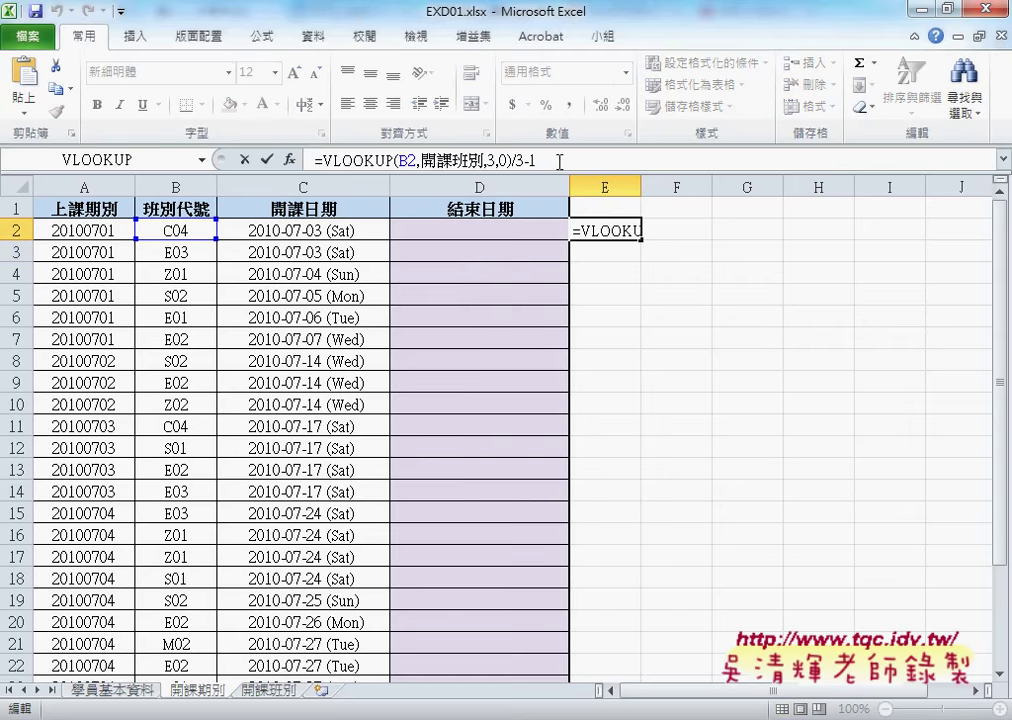
click(319, 160)
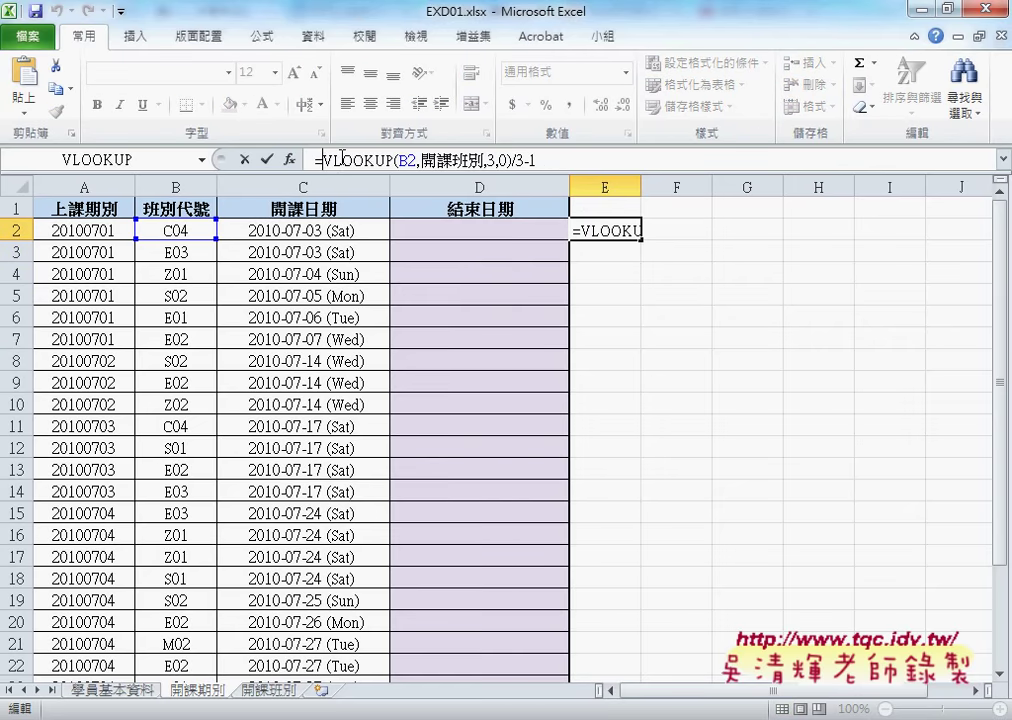
text(()
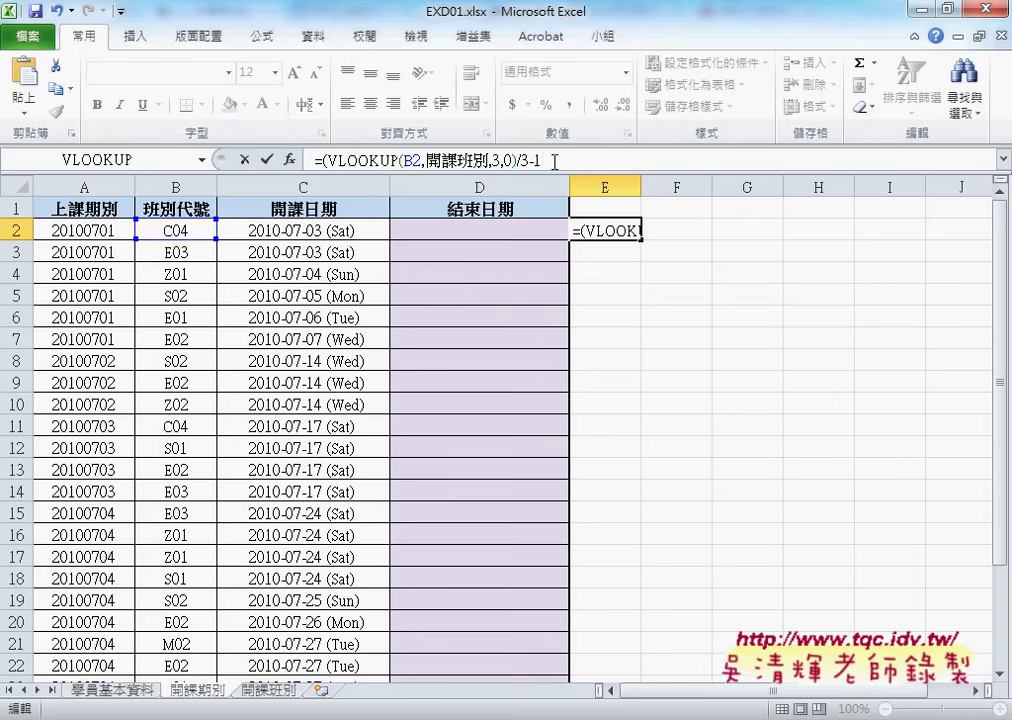
click(554, 162)
text())
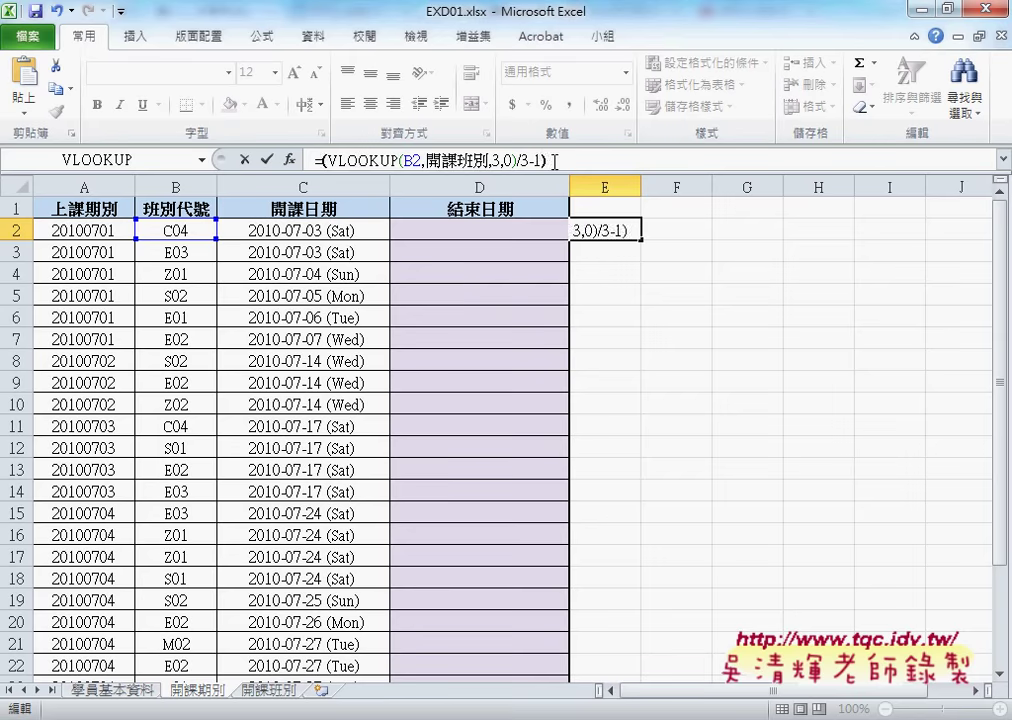
text(*7)
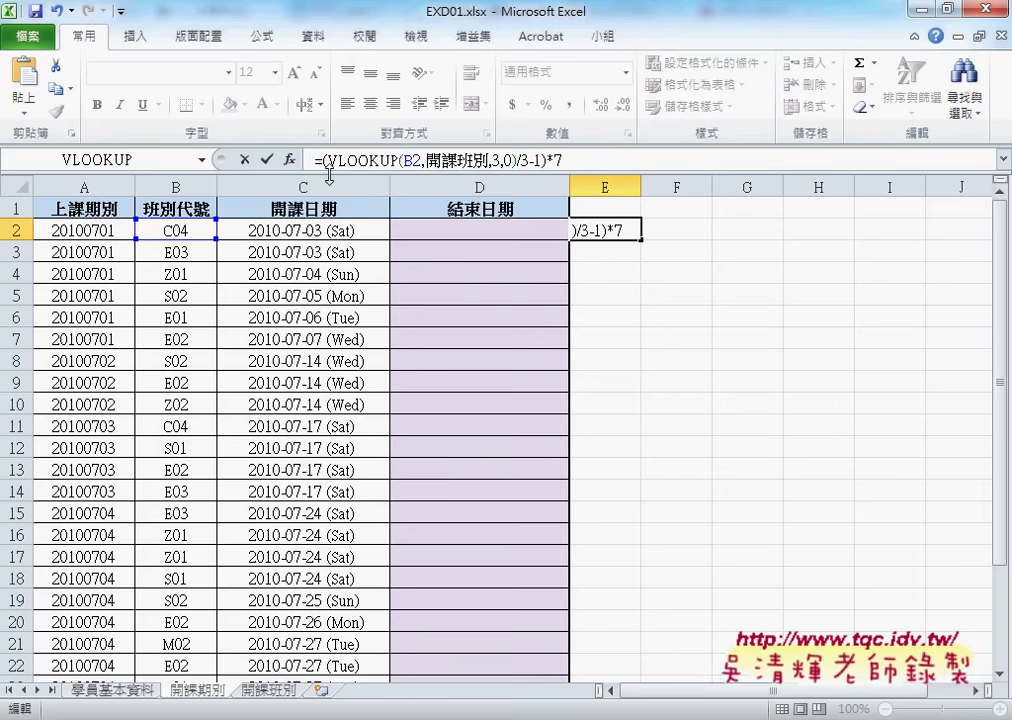
click(266, 159)
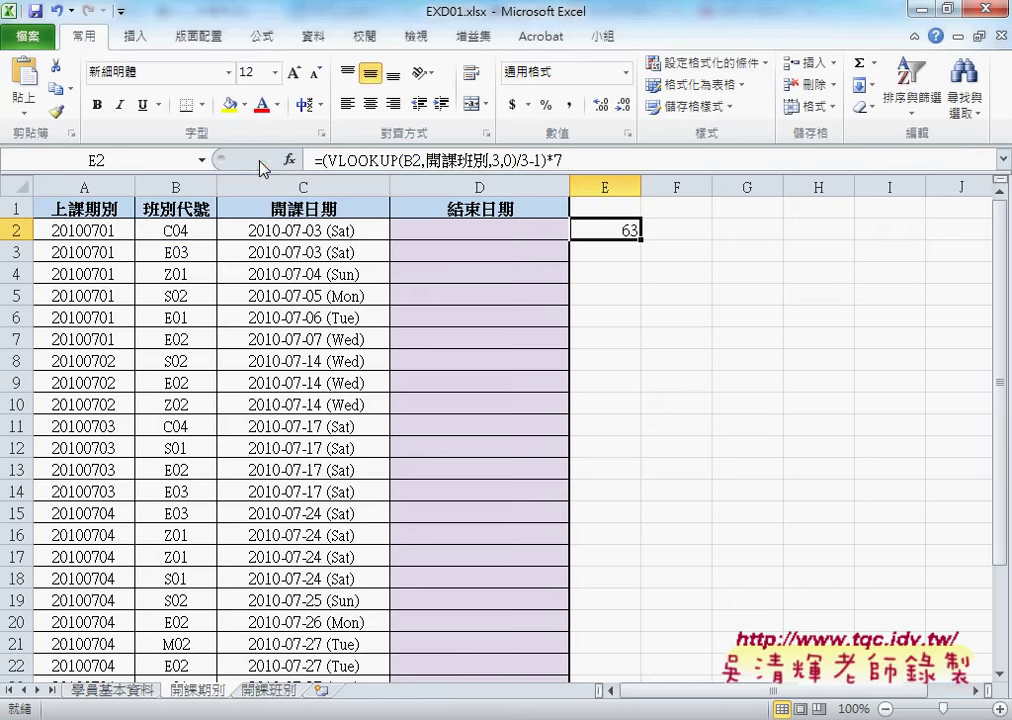
click(614, 259)
Compare E2's formula with the empty end-date cell D2 and select column E
click(614, 232)
click(470, 229)
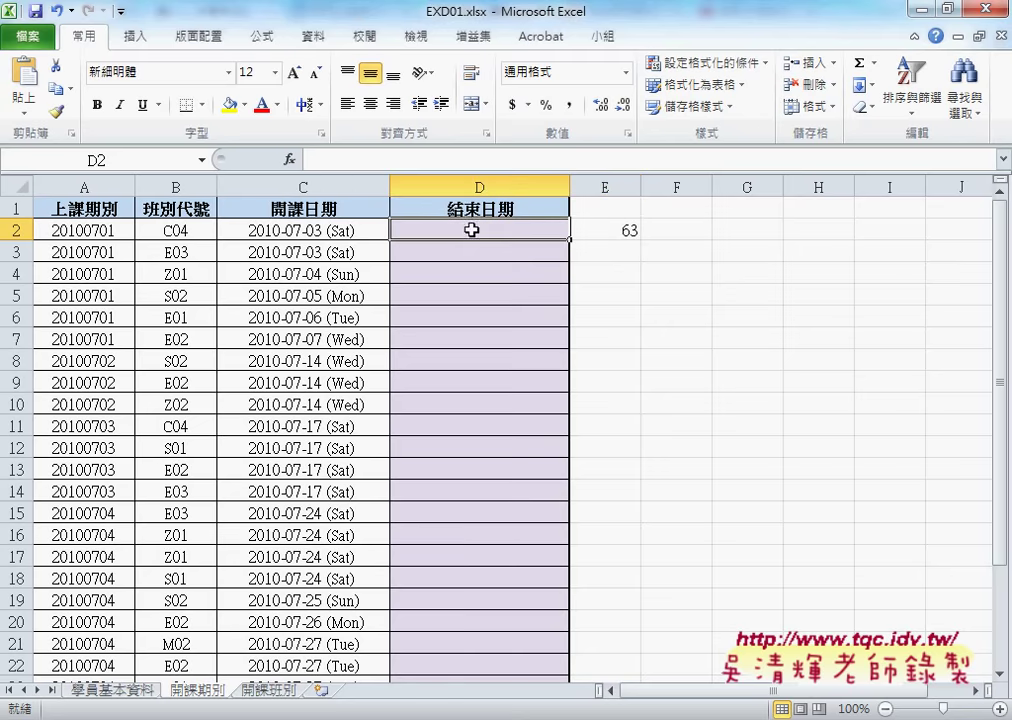
click(615, 231)
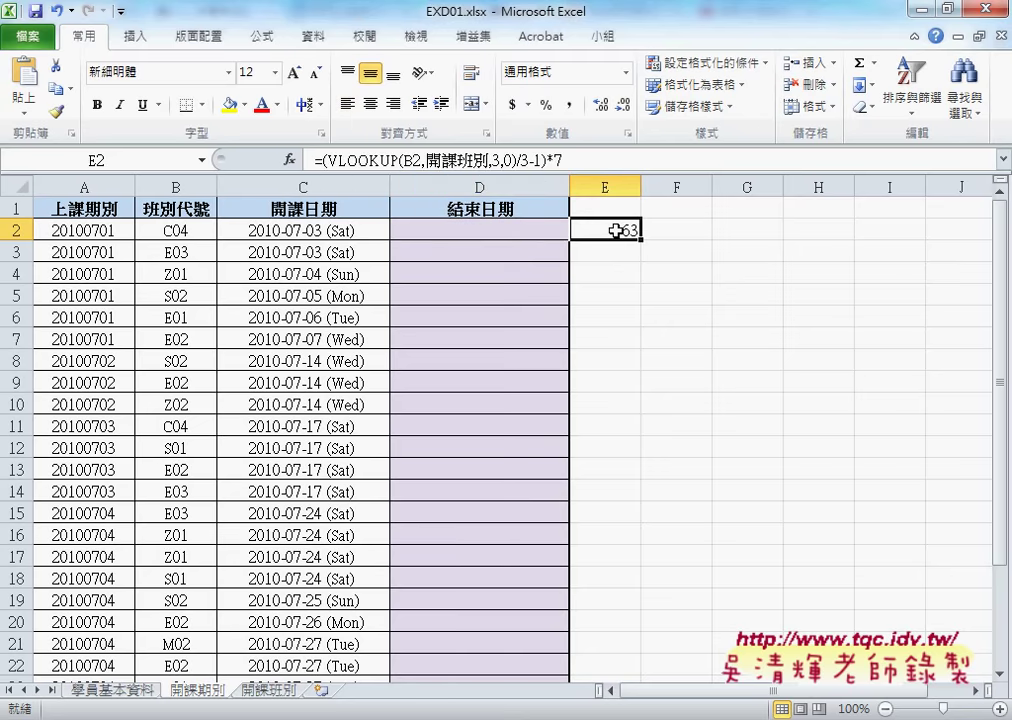
click(605, 187)
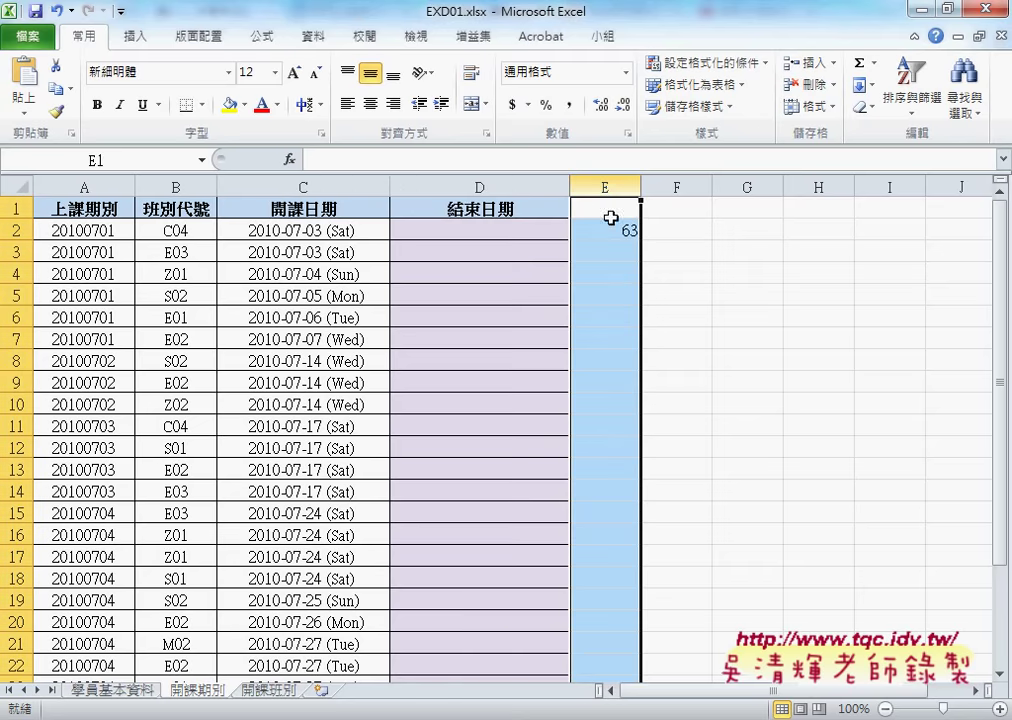
Cut the whole (VLOOKUP…/3-1)*7 formula out of E2, leaving it empty
click(590, 228)
drag(572, 158, 314, 160)
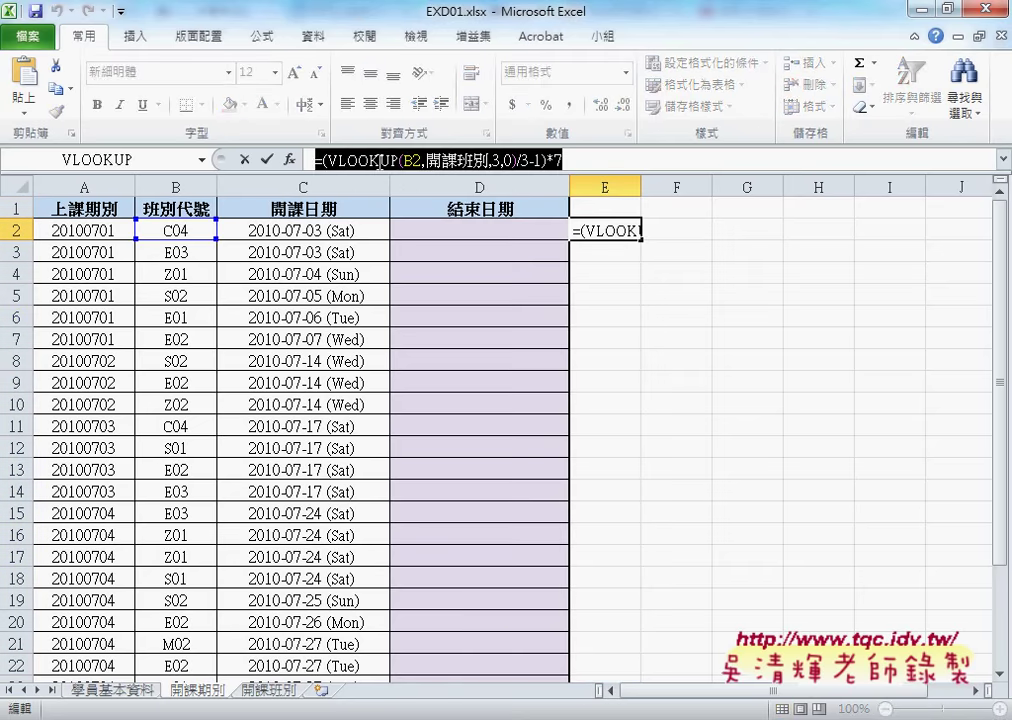
right_click(379, 163)
click(395, 172)
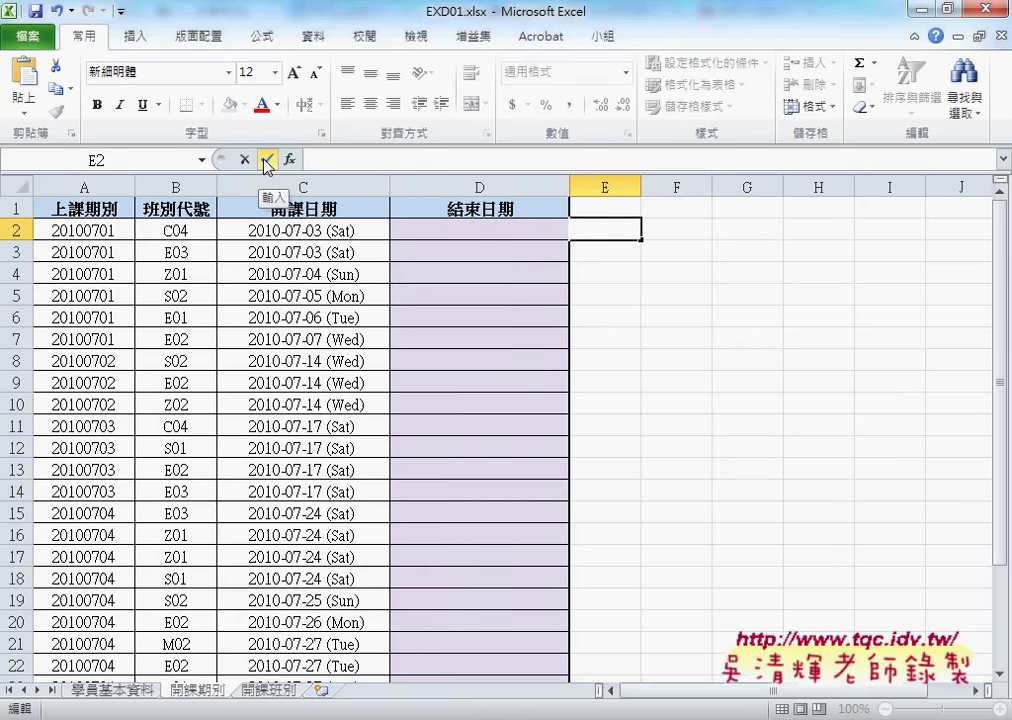
click(266, 161)
Paste the cut formula into D2 with C2+ in front, so D2 shows 2010-09-04 (Sat)
click(474, 231)
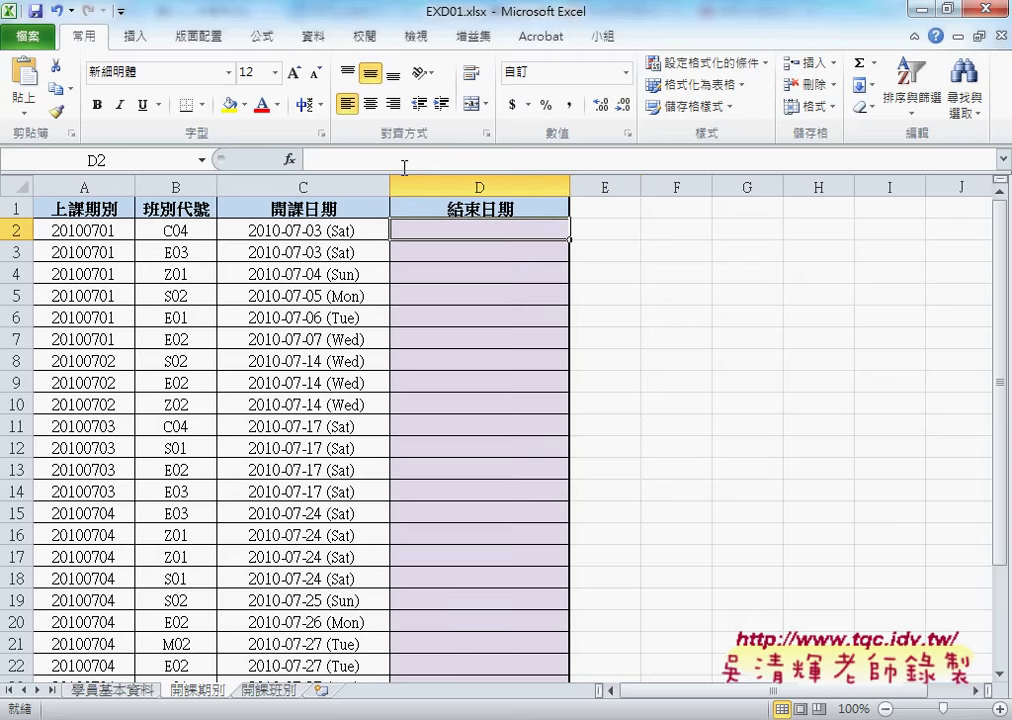
right_click(402, 163)
click(446, 250)
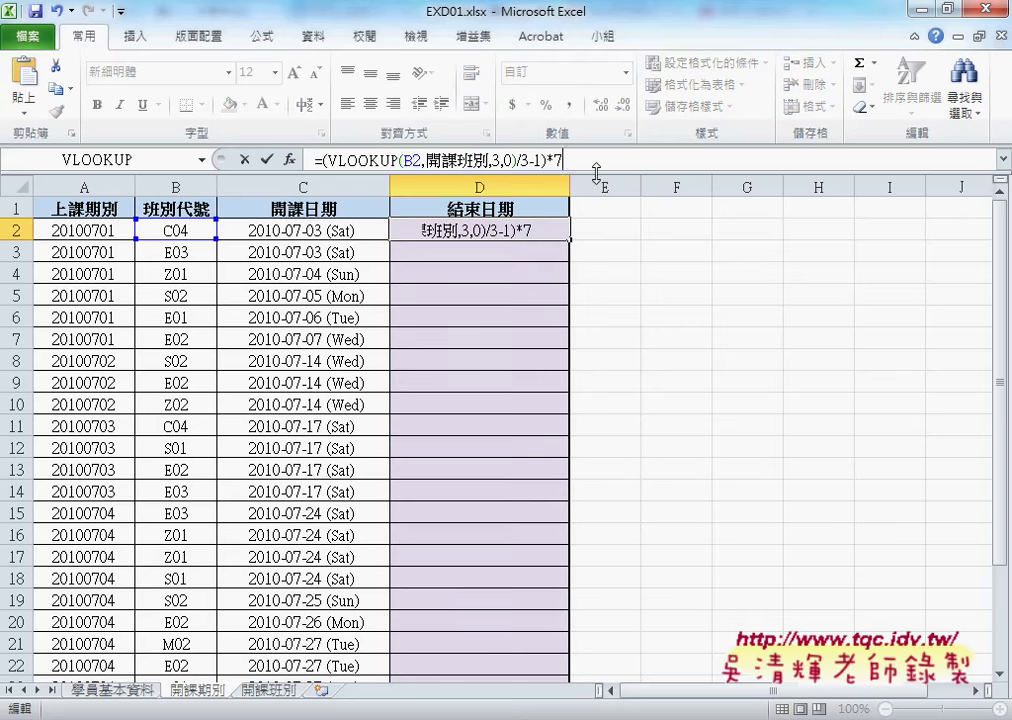
click(322, 160)
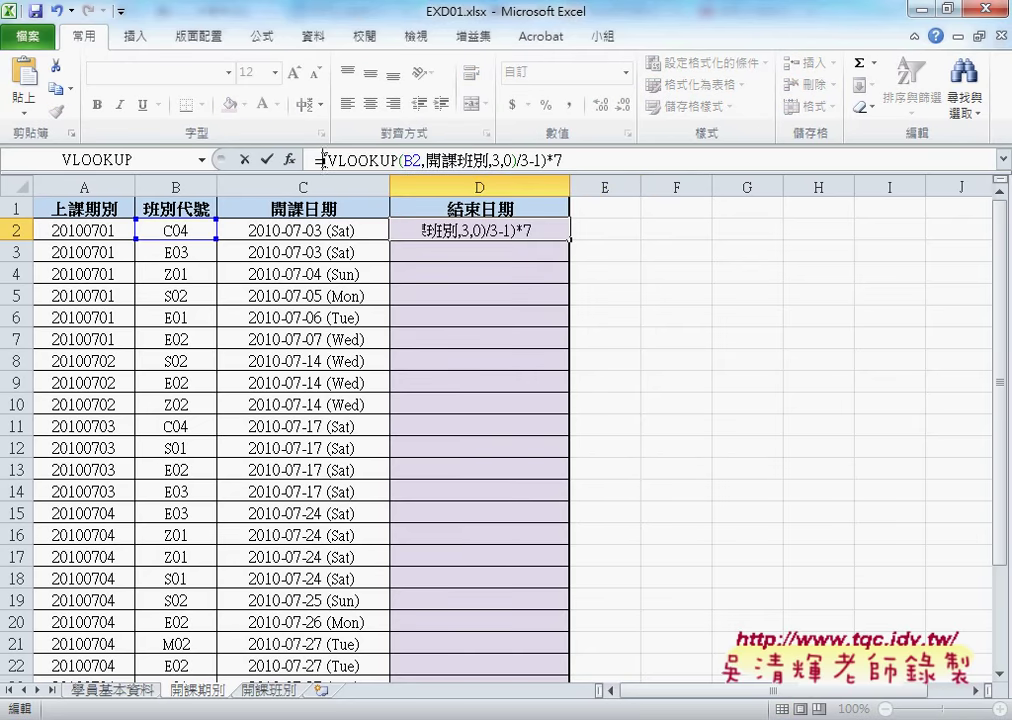
text(()
click(313, 231)
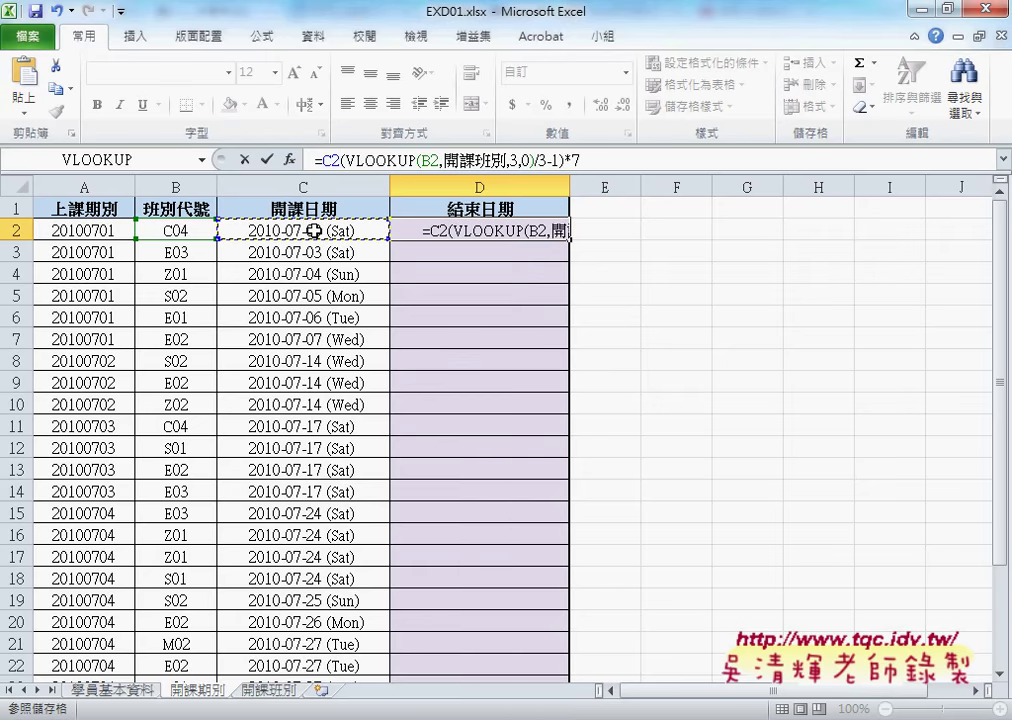
text(+)
drag(349, 160, 608, 160)
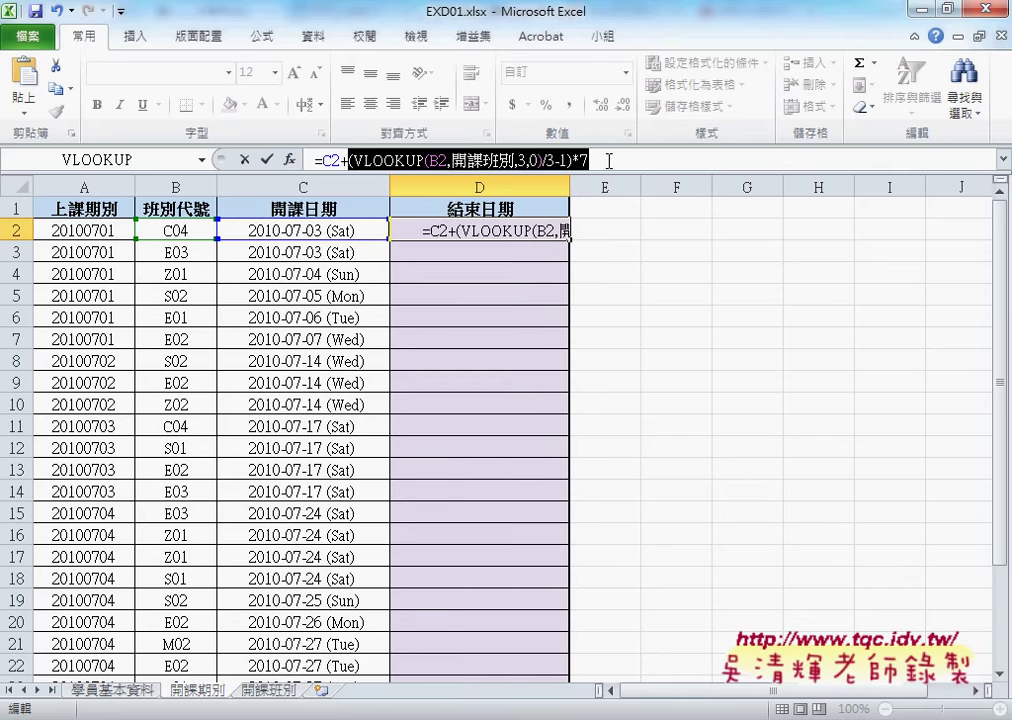
click(275, 165)
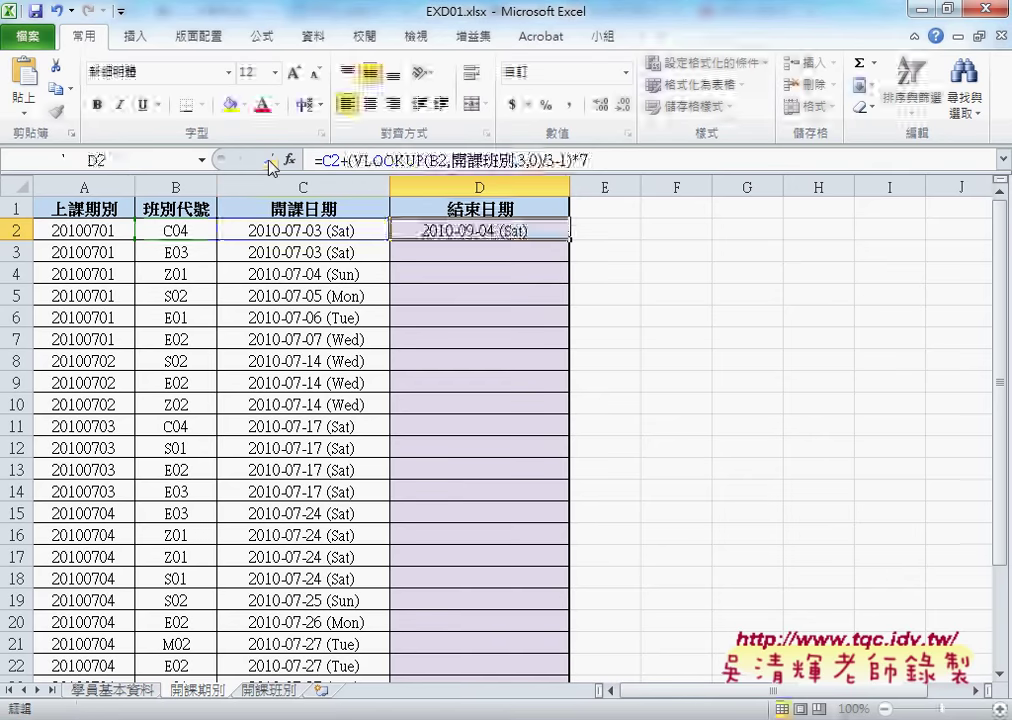
Copy D2's combined formula down column D (e.g. 2010-11-16 (Tue) in D6) and recheck D2
double_click(568, 246)
click(606, 231)
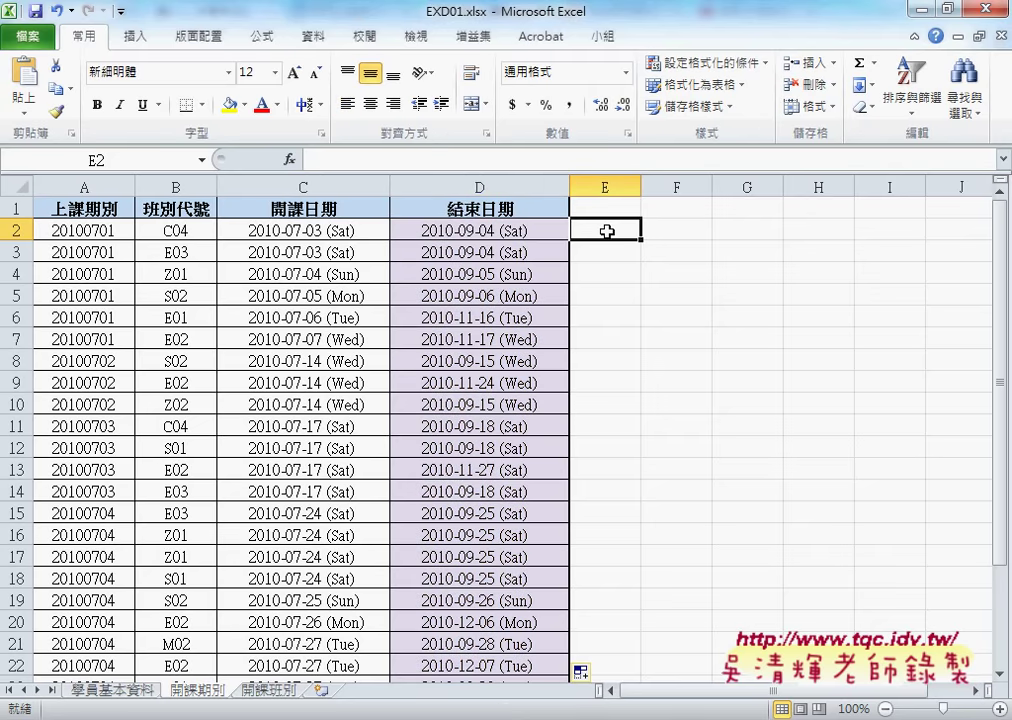
click(553, 233)
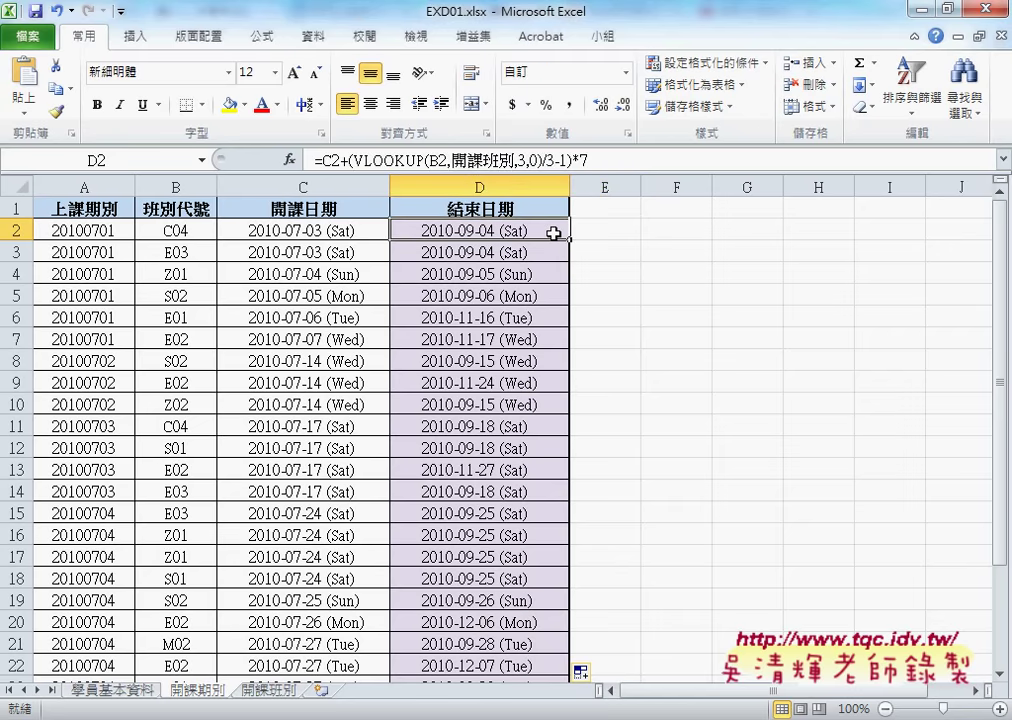